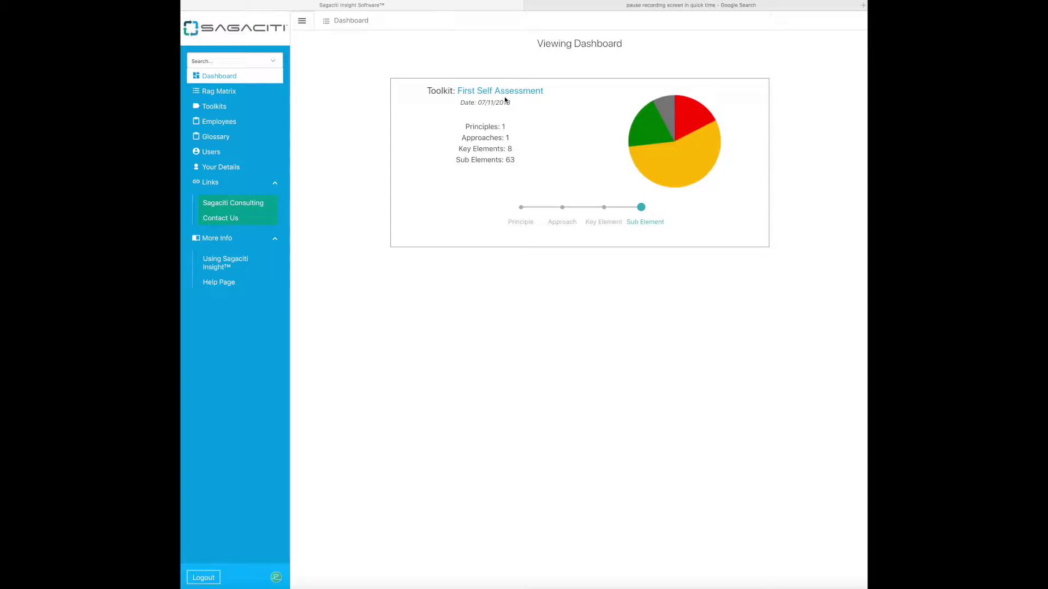
Open the First Self Assessment toolkit's Principle 30 and score sub-element 30.2.1.1 amber.
click(503, 90)
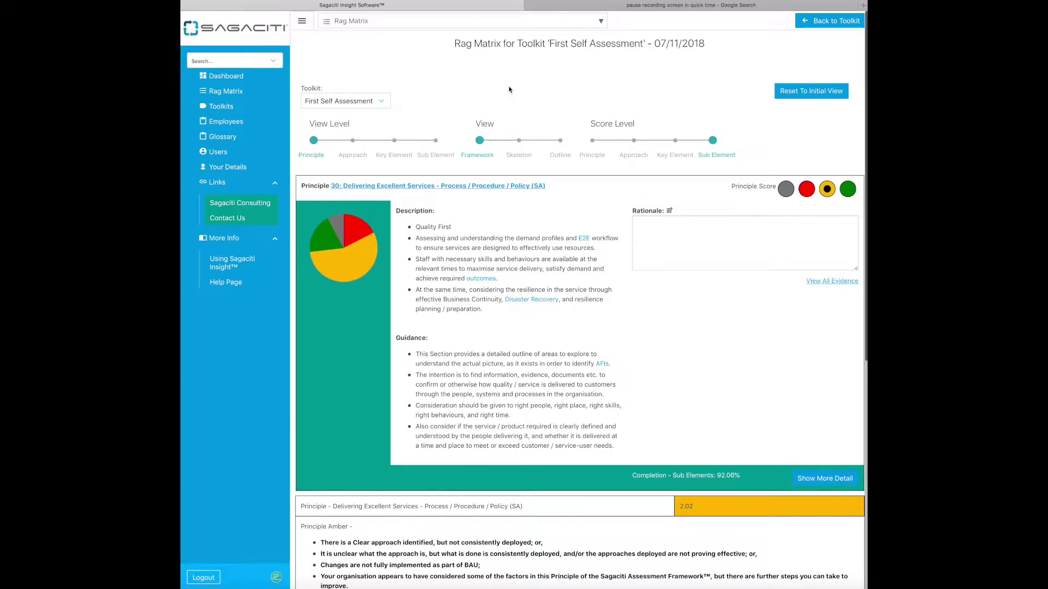
click(433, 187)
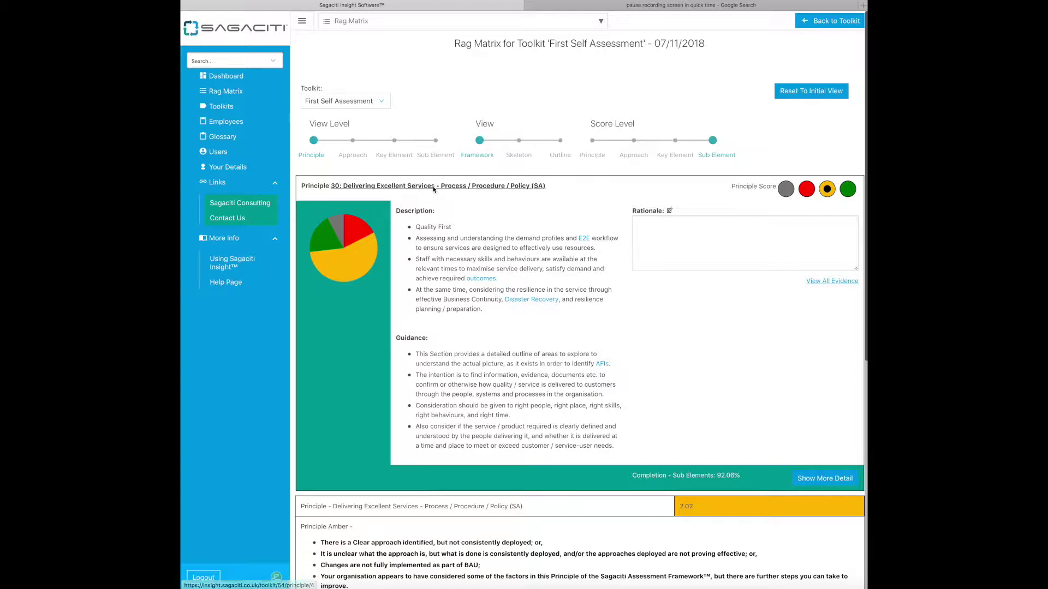
scroll(433, 190, down, 2)
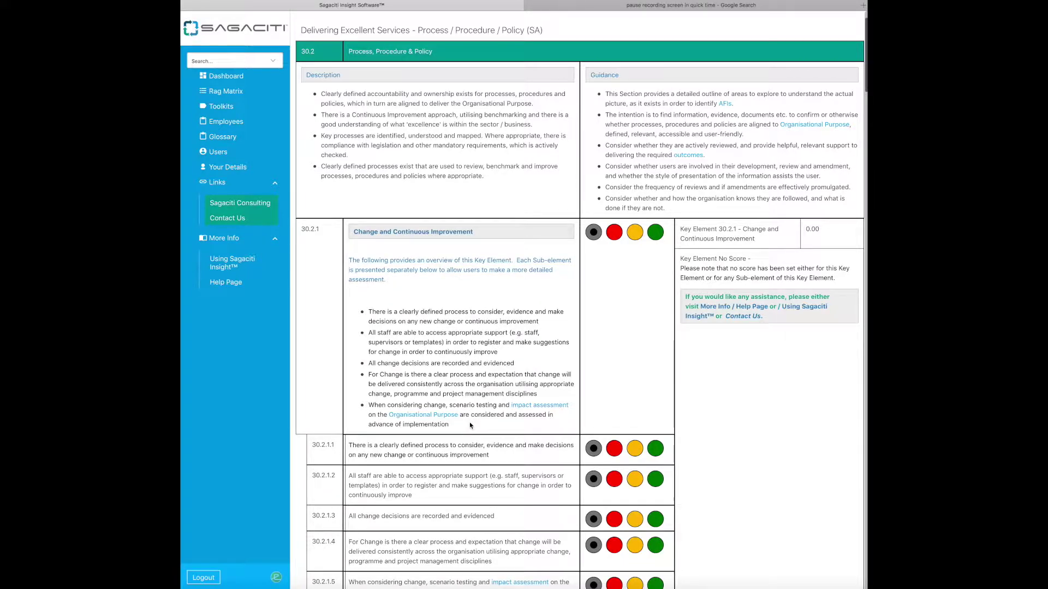
scroll(470, 424, down, 5)
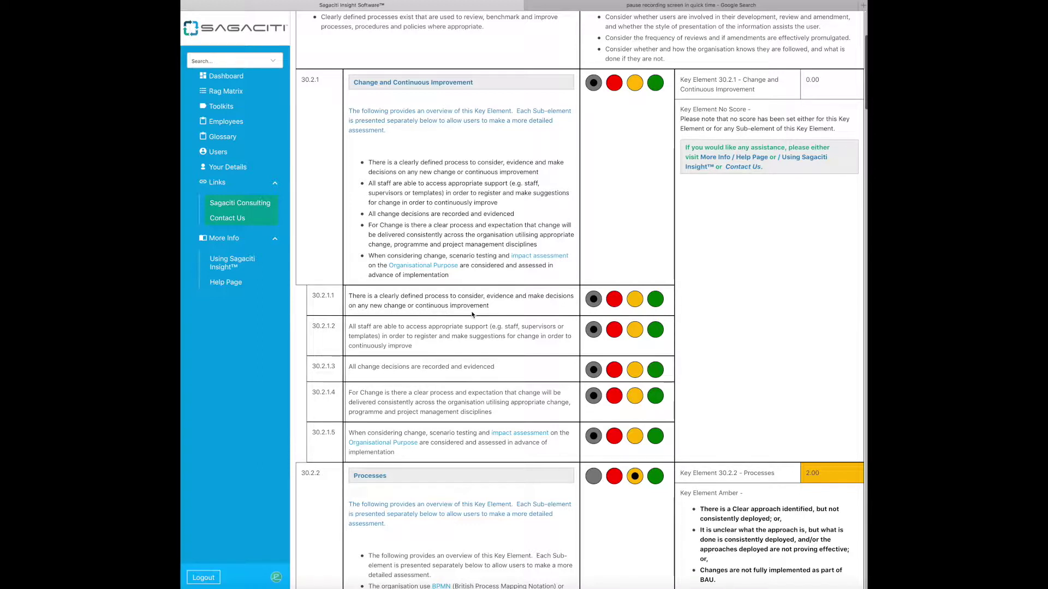
click(634, 299)
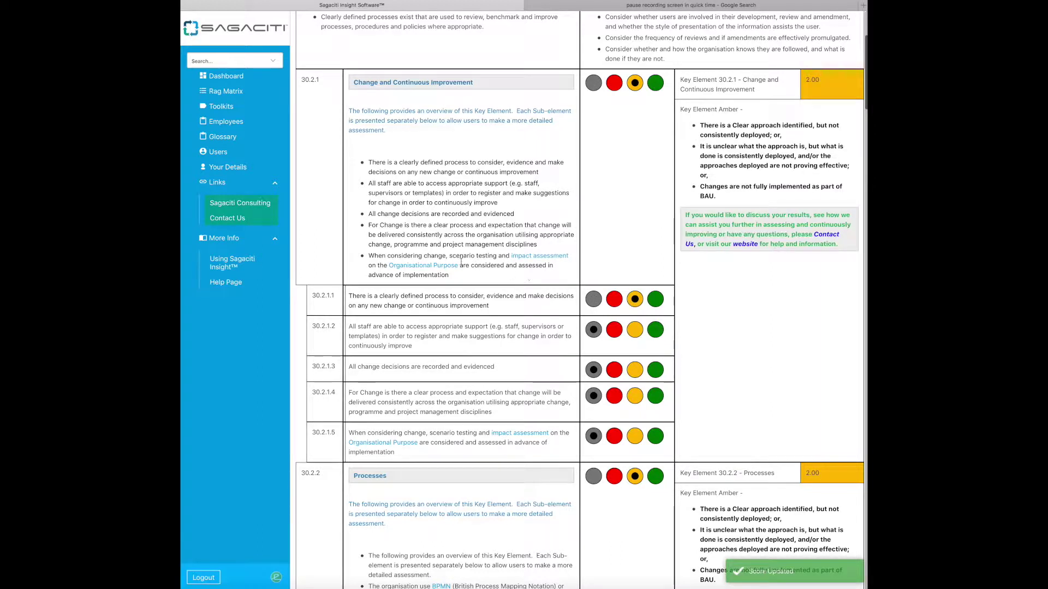
Consult the Using Sagaciti Insight page for its guidance on the framework and the scoring criteria.
click(231, 263)
scroll(507, 300, down, 5)
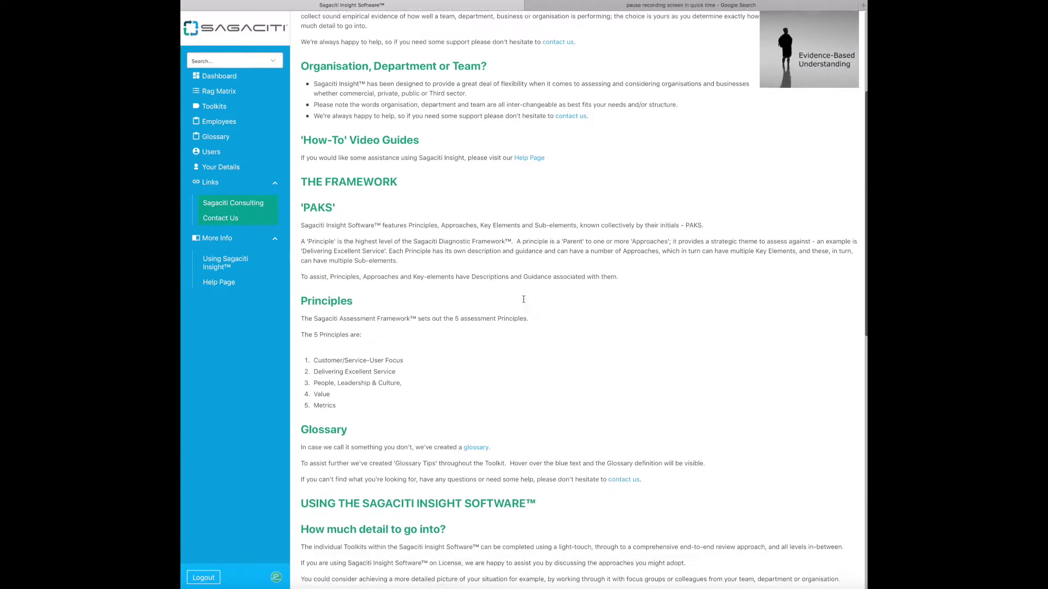
scroll(524, 303, down, 15)
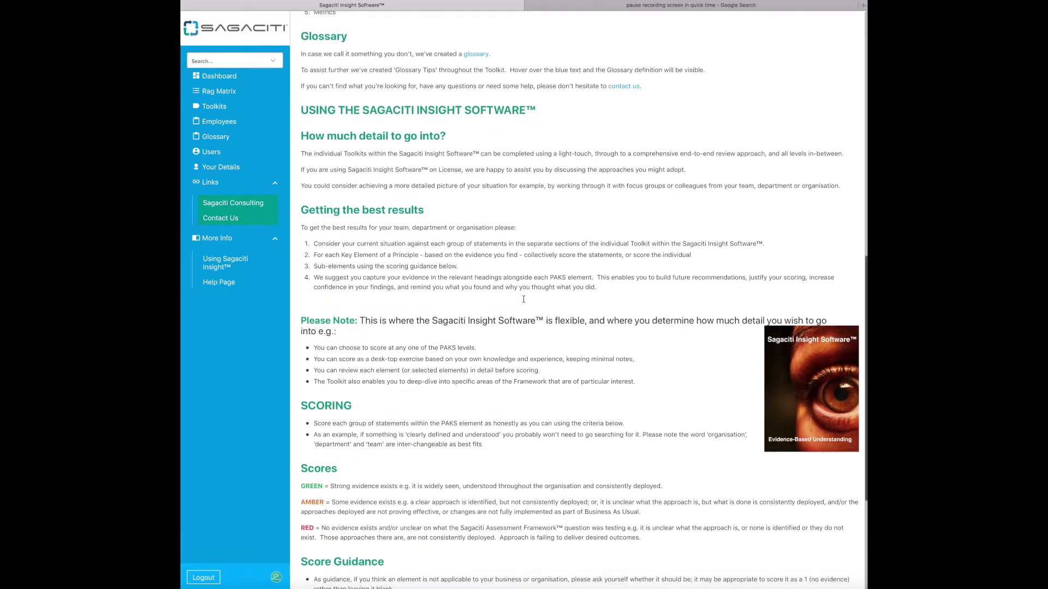
scroll(523, 299, down, 1)
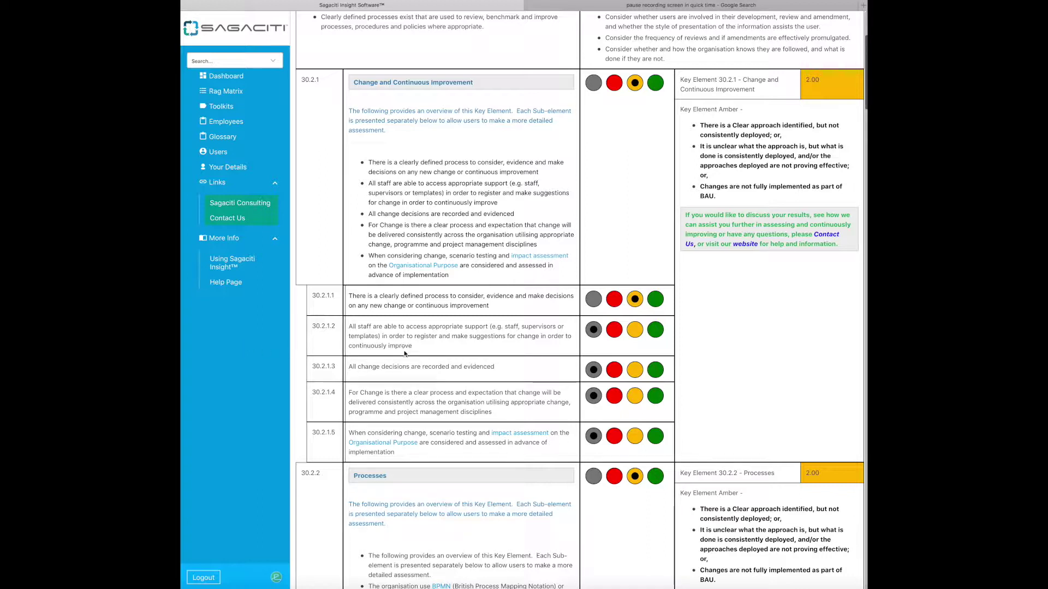
Score sub-element 30.2.1.2 green, 30.2.1.3 red, 30.2.1.4 amber and 30.2.1.5 green.
click(653, 331)
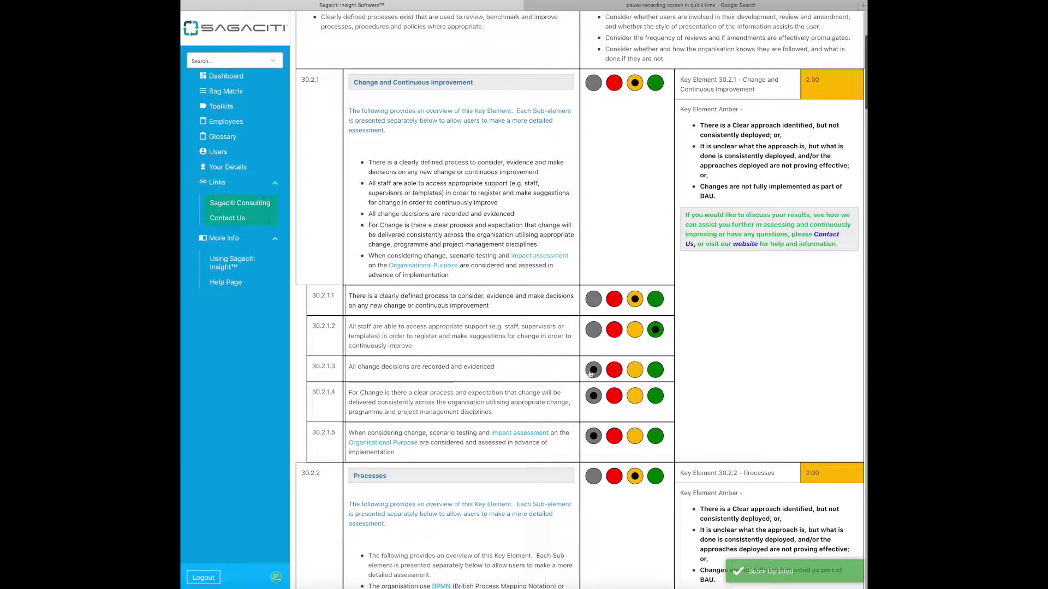
click(615, 370)
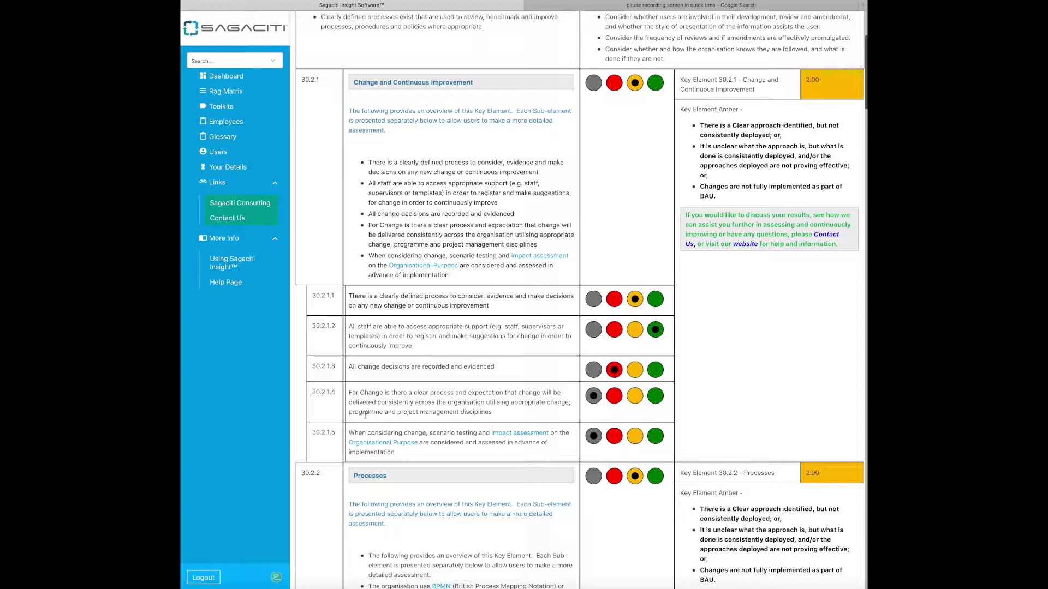
click(636, 398)
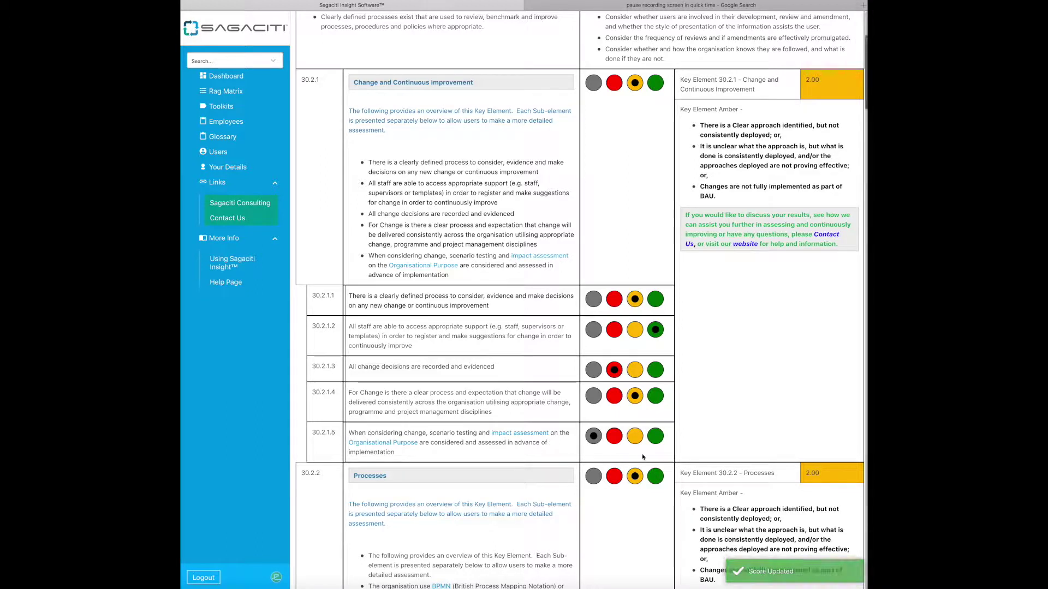
mouse_move(404, 441)
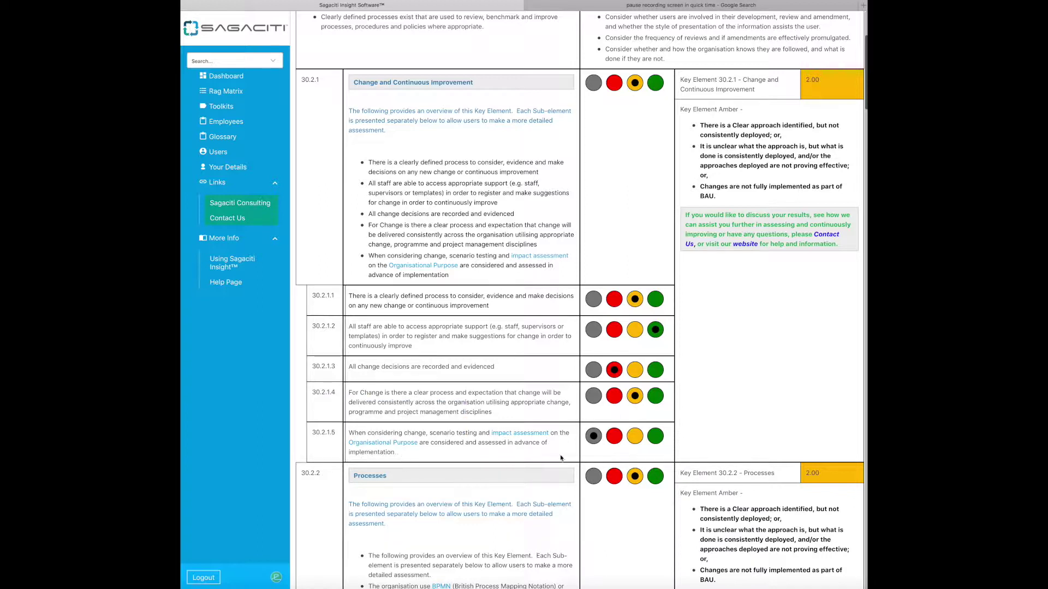
click(659, 435)
Return to the RAG matrix and set its view level to Approach to show Approach 30.2.
scroll(544, 241, up, 4)
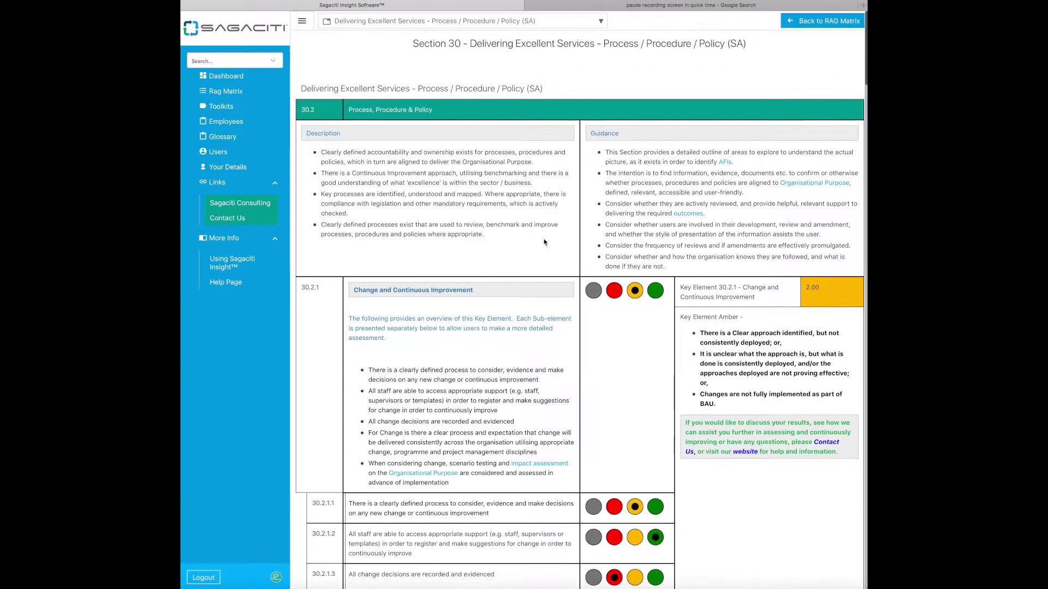
click(808, 22)
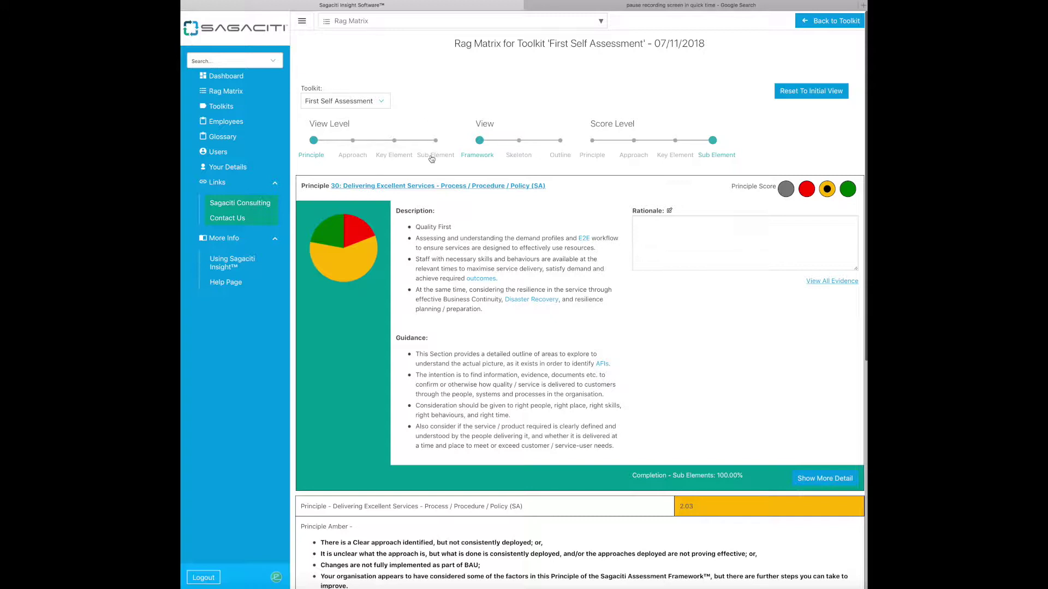
click(353, 156)
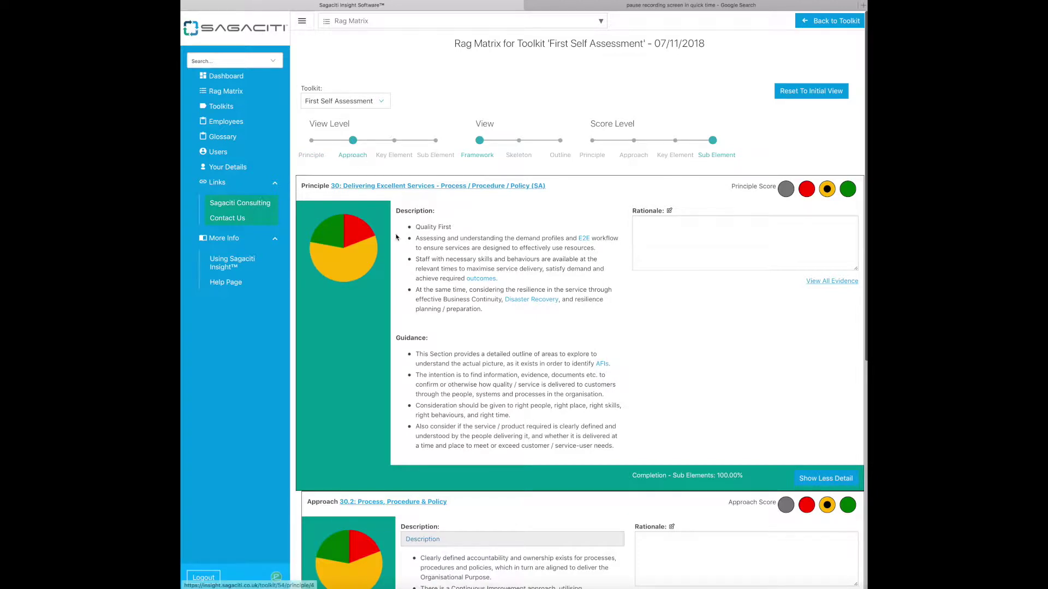
scroll(398, 295, down, 5)
scroll(398, 294, down, 7)
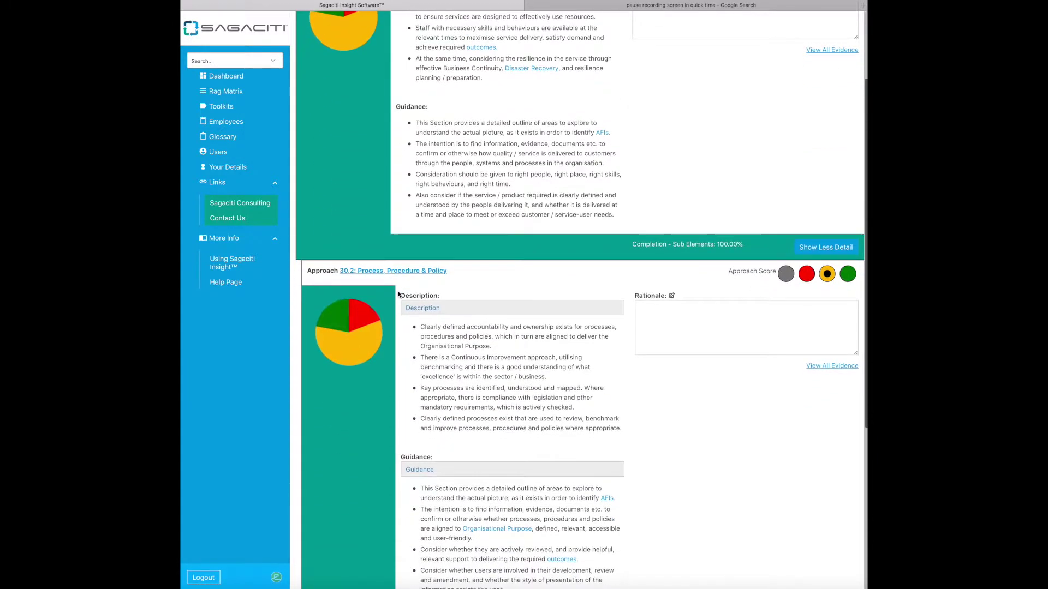
scroll(398, 295, up, 2)
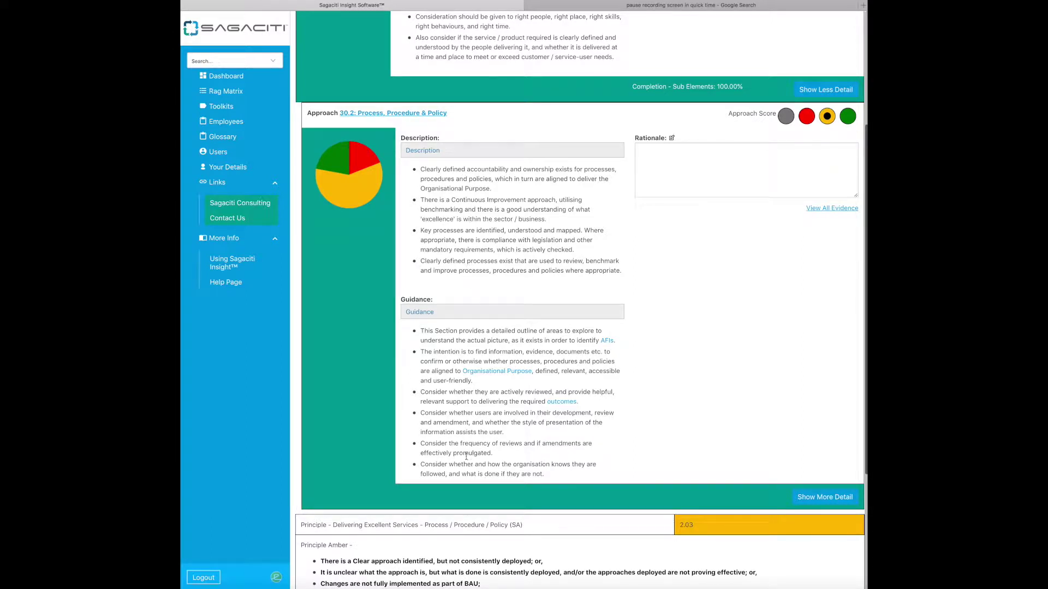
Override the score of Approach 30.2 with green, and rescore it amber.
click(847, 119)
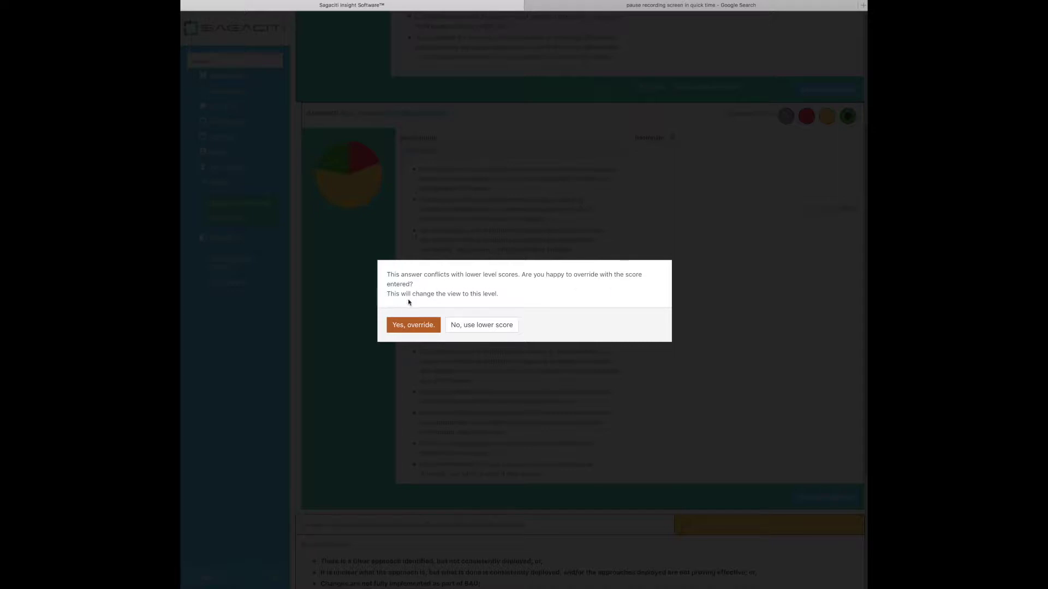
click(413, 327)
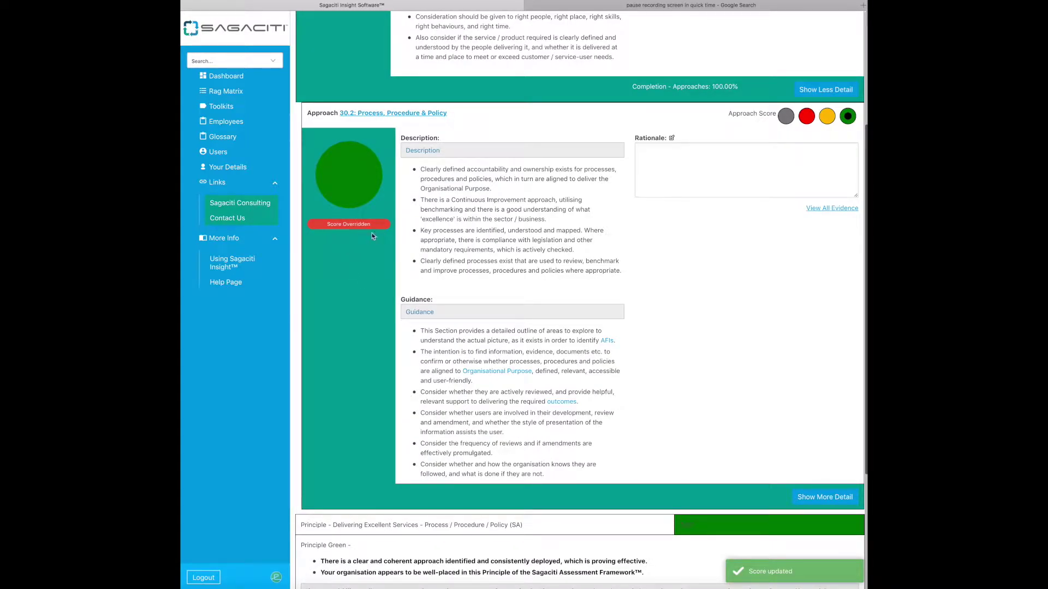
click(827, 116)
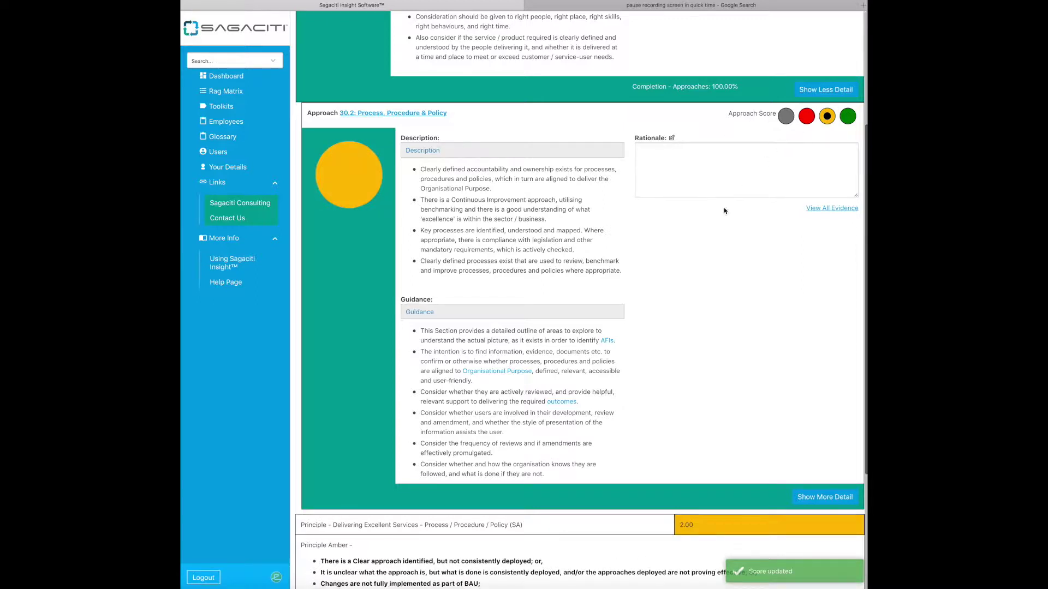
Enter "This is wherre to type evidence or images or links to other docuemtns" as the rationale for Approach 30.2.
click(671, 137)
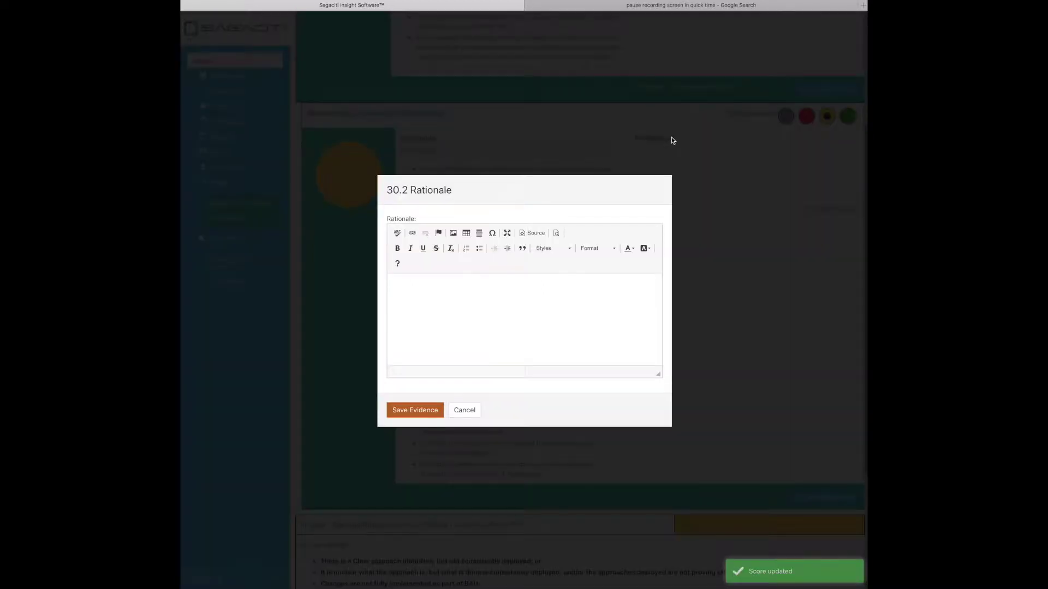
click(436, 289)
text(This is wherre to )
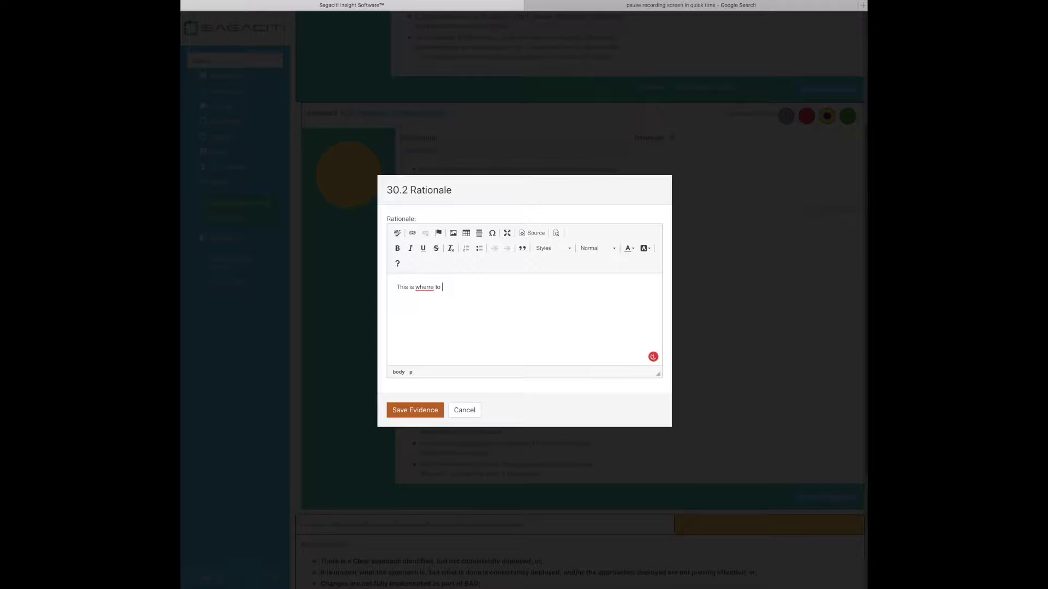
text(type evidence or images or links to other do)
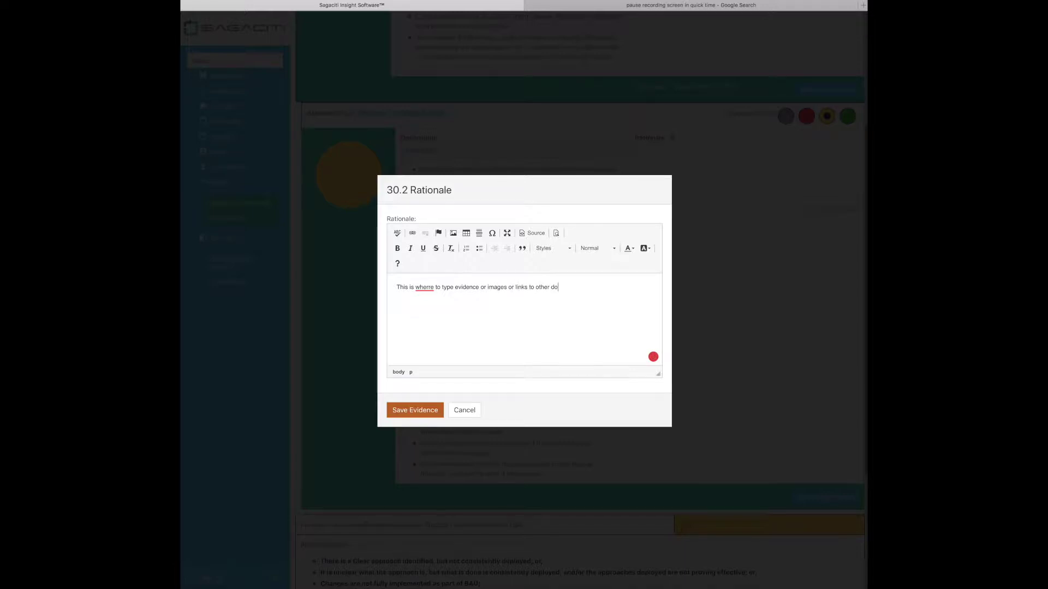
text(cuemtns)
Spell-check the rationale, correcting the misspelled words to "where" and "documents".
click(397, 234)
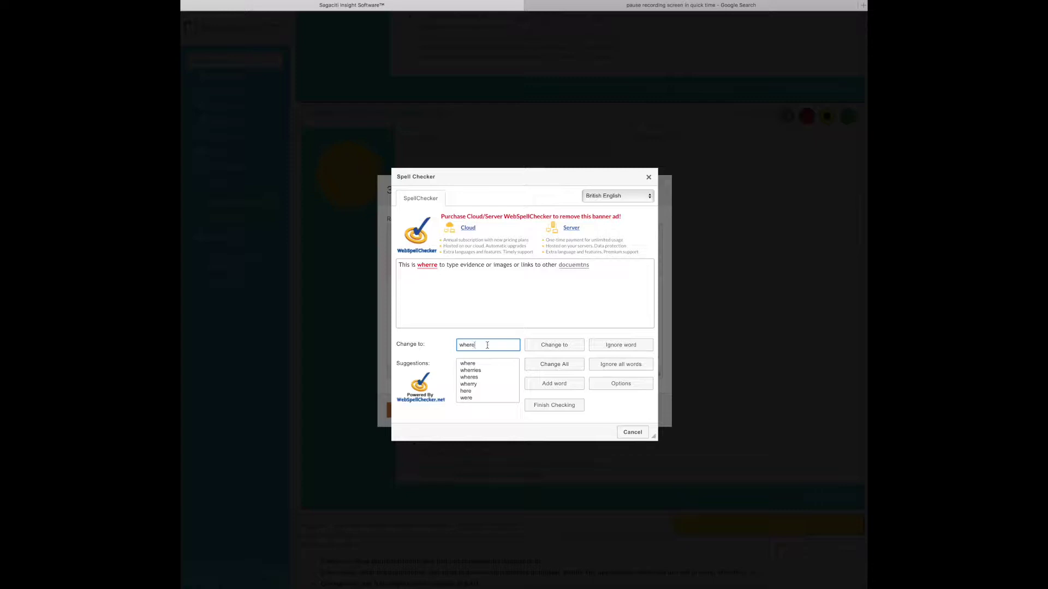
click(554, 346)
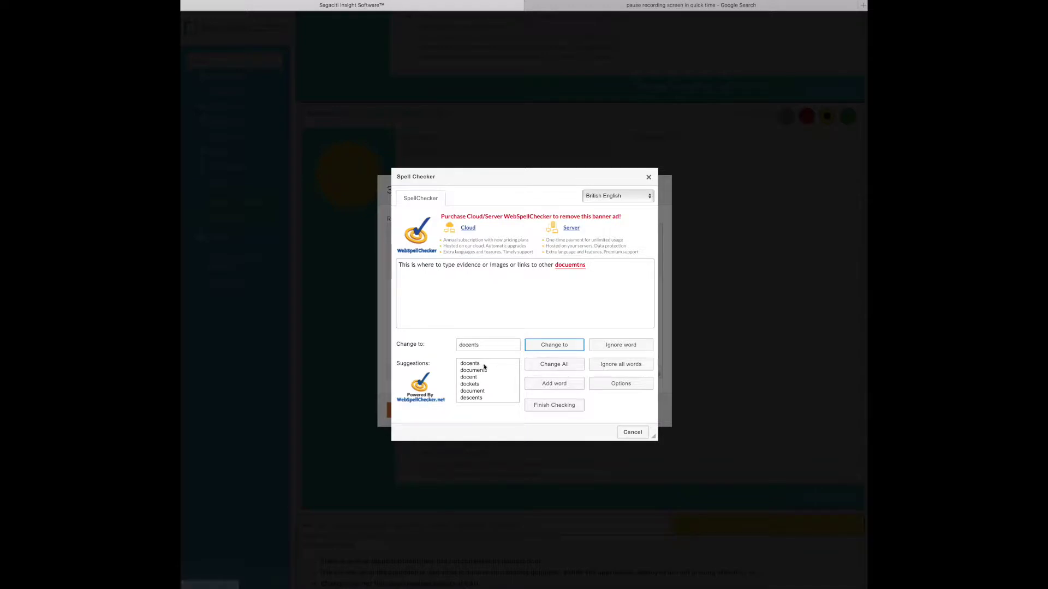
click(548, 347)
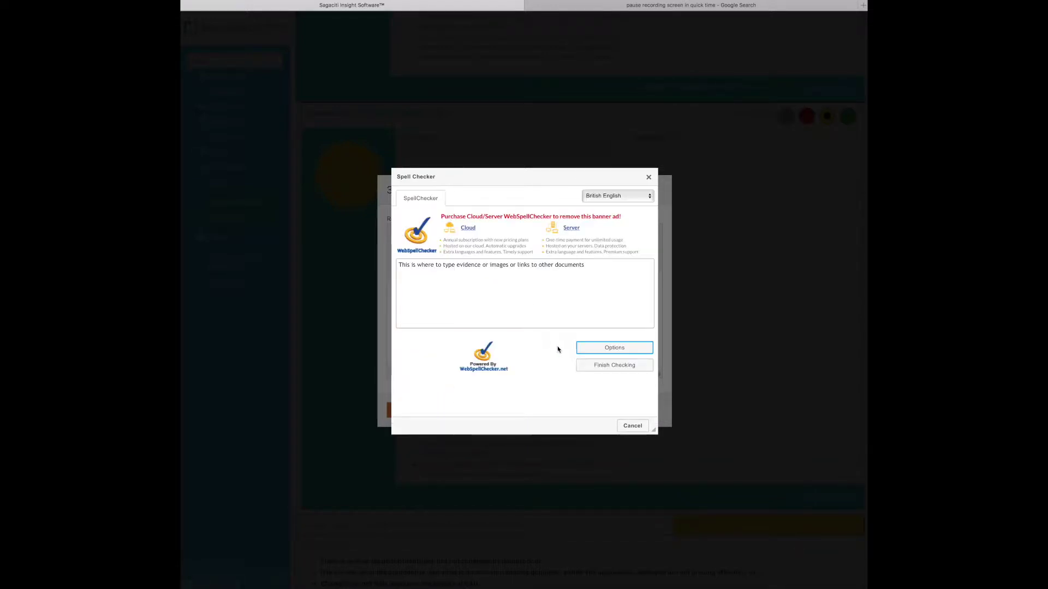
click(612, 365)
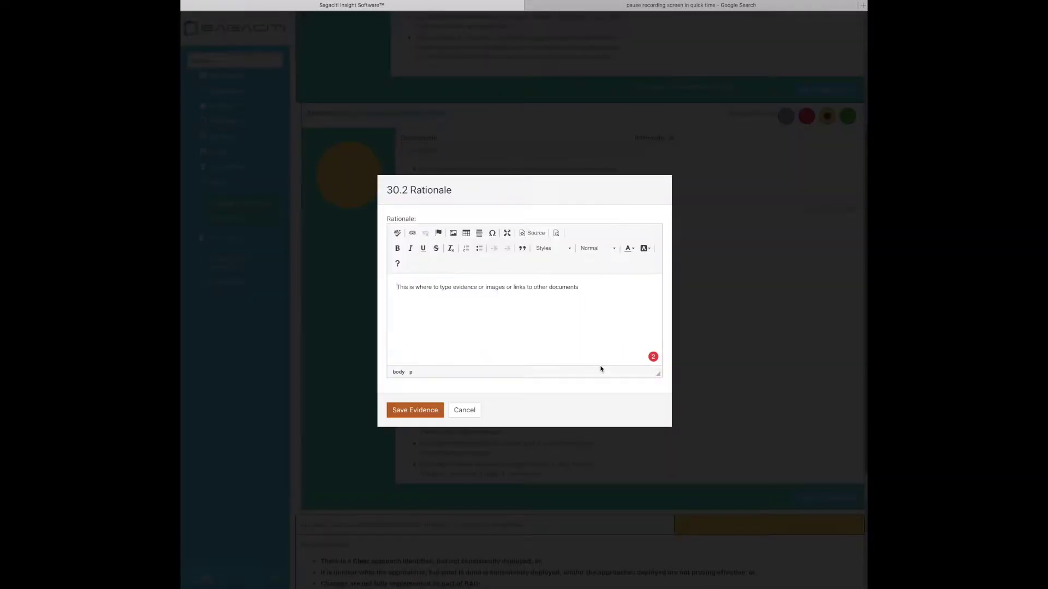
Add the line "You can use this for headings" in the Special Container style below the rationale's first sentence.
click(581, 287)
key(Return)
click(547, 248)
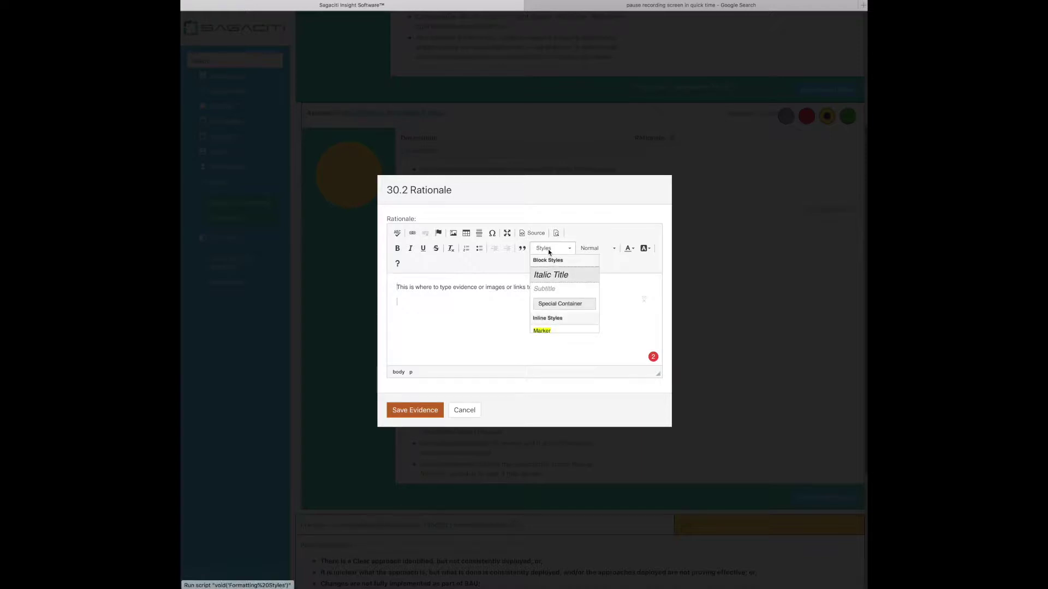
click(551, 304)
text(You can use this for headings)
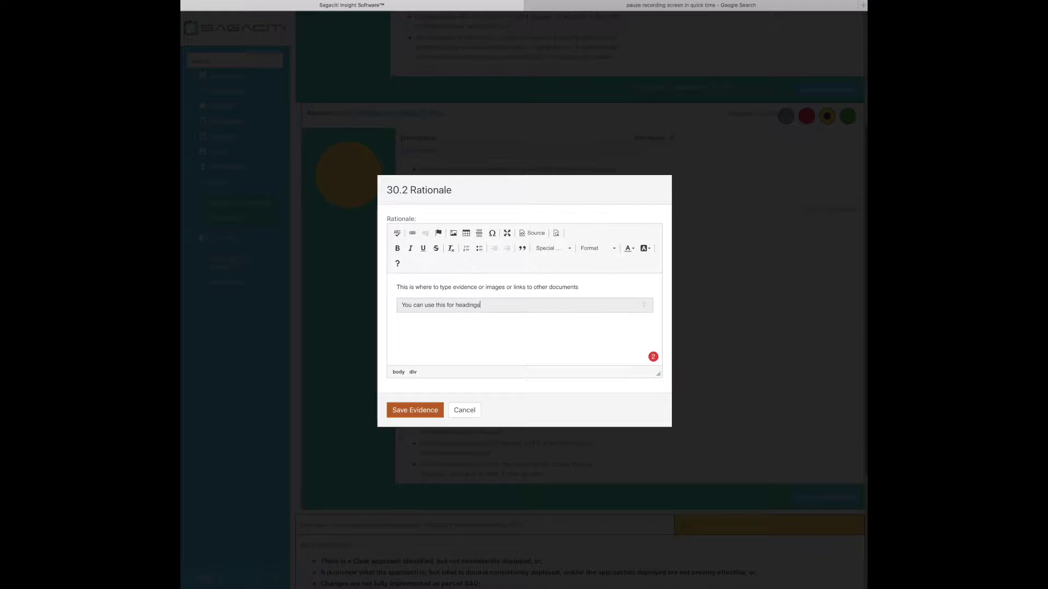
Add a numbered list with the items "And Add numbered" and "Lists" below the heading and save the rationale.
mouse_move(570, 320)
click(650, 313)
click(466, 248)
text(And Add numbered)
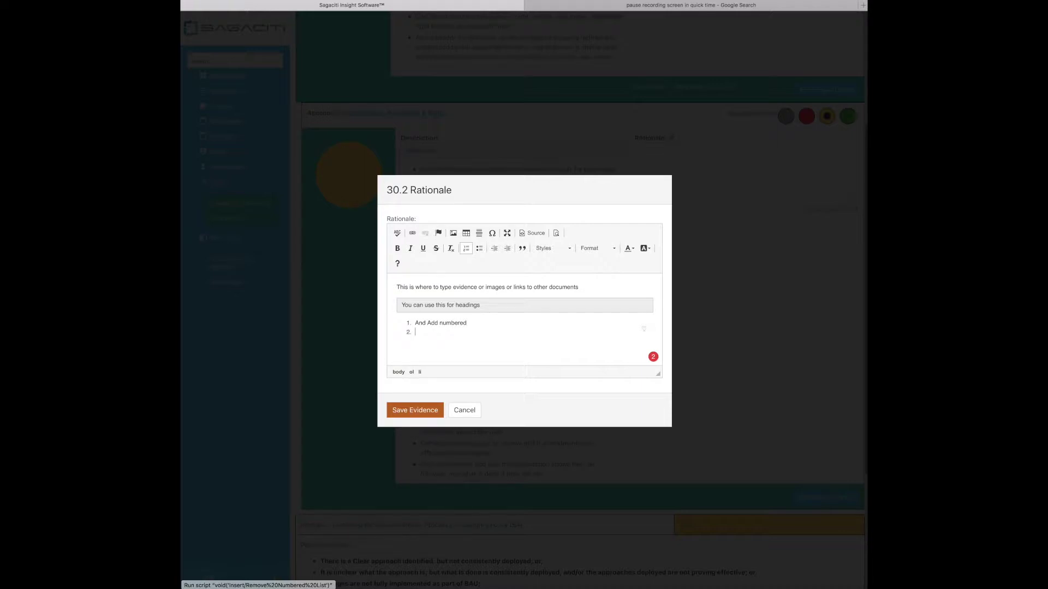
text( Lists)
click(417, 411)
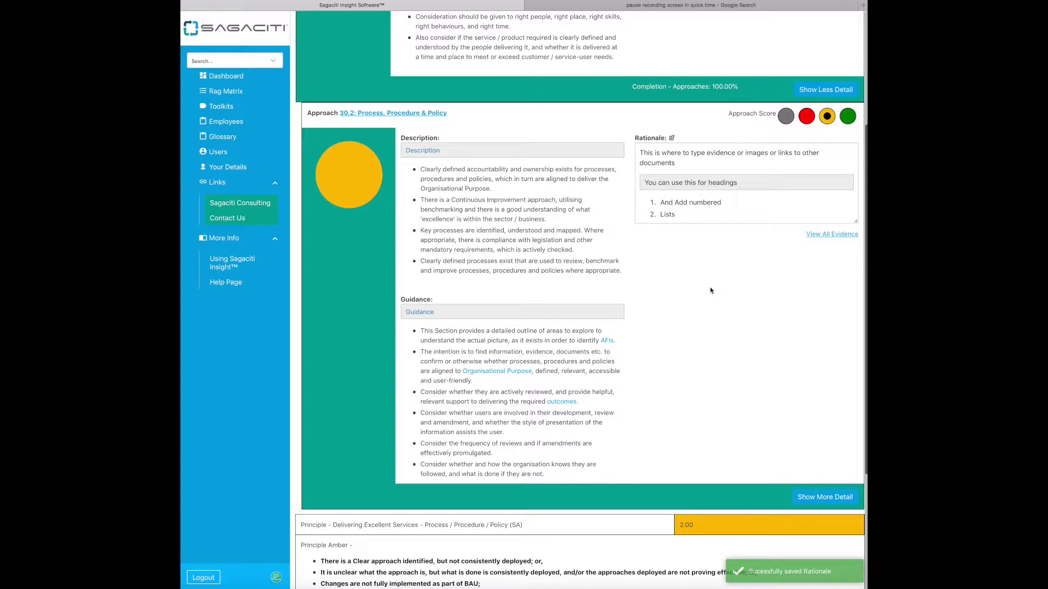
Expand Approach 30.2 to its key elements and save "Add key element evidence here" as the rationale for Key Element 30.2.1.
scroll(710, 291, down, 5)
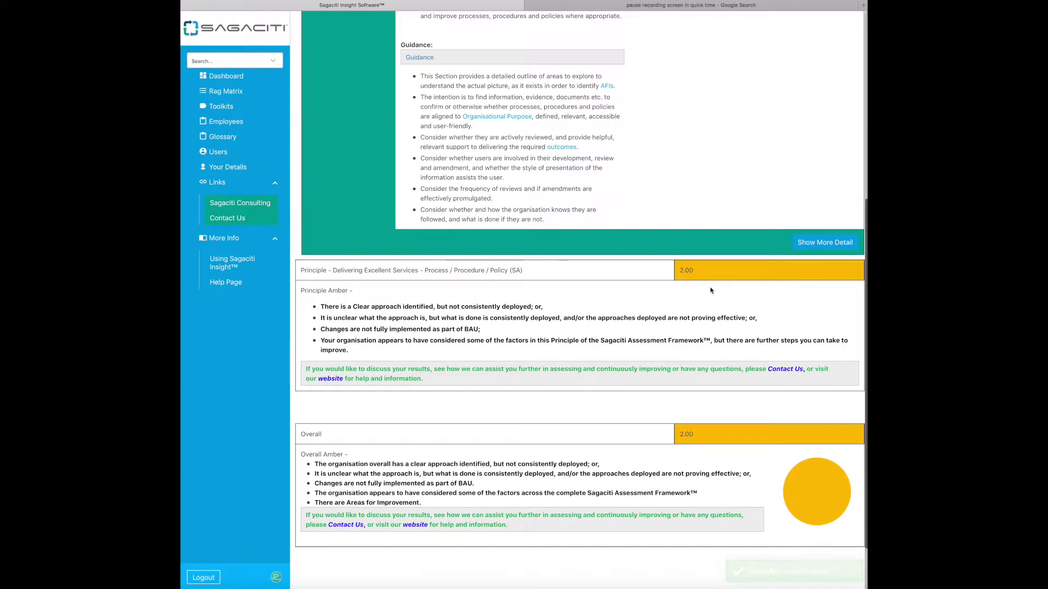
click(825, 242)
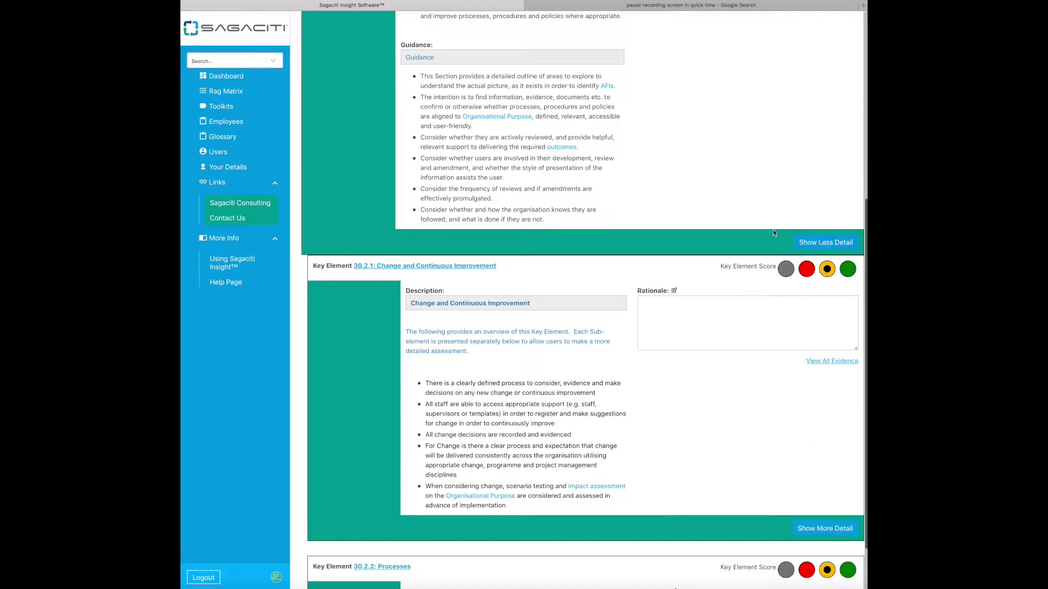
click(672, 291)
click(568, 301)
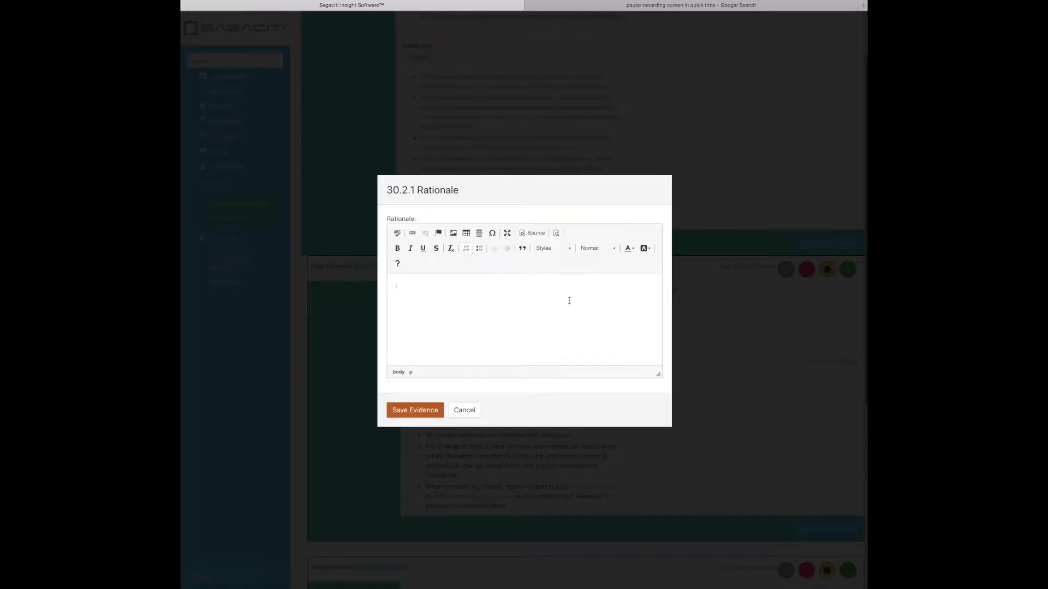
text(Add key element evidence here)
click(428, 410)
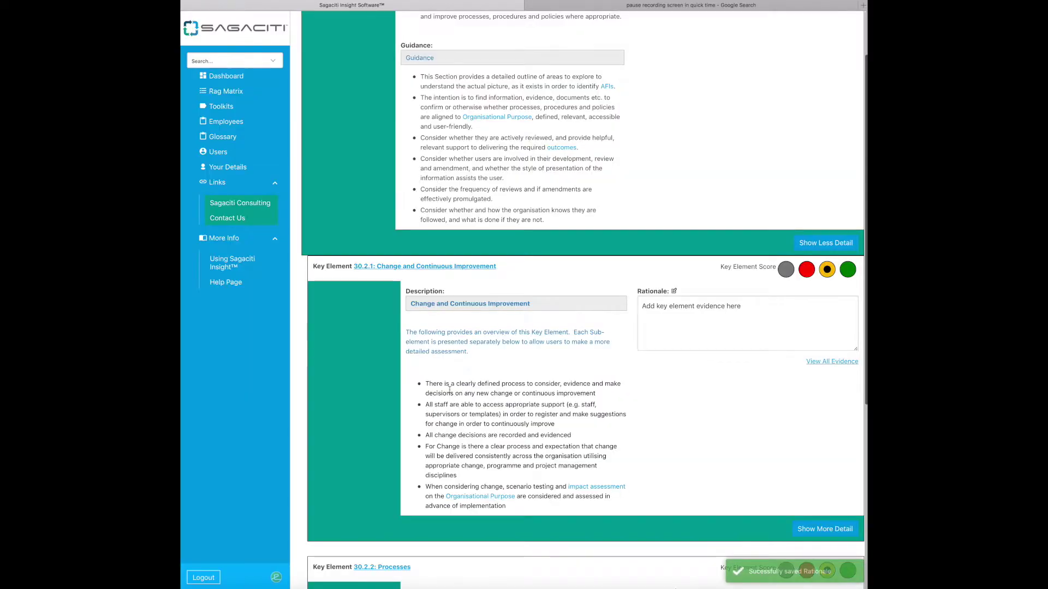
Expand Key Element 30.2.1 to its sub-elements and save "Add Sub-Element evidence here" as the rationale for Sub Element 30.2.1.1.
scroll(601, 351, down, 5)
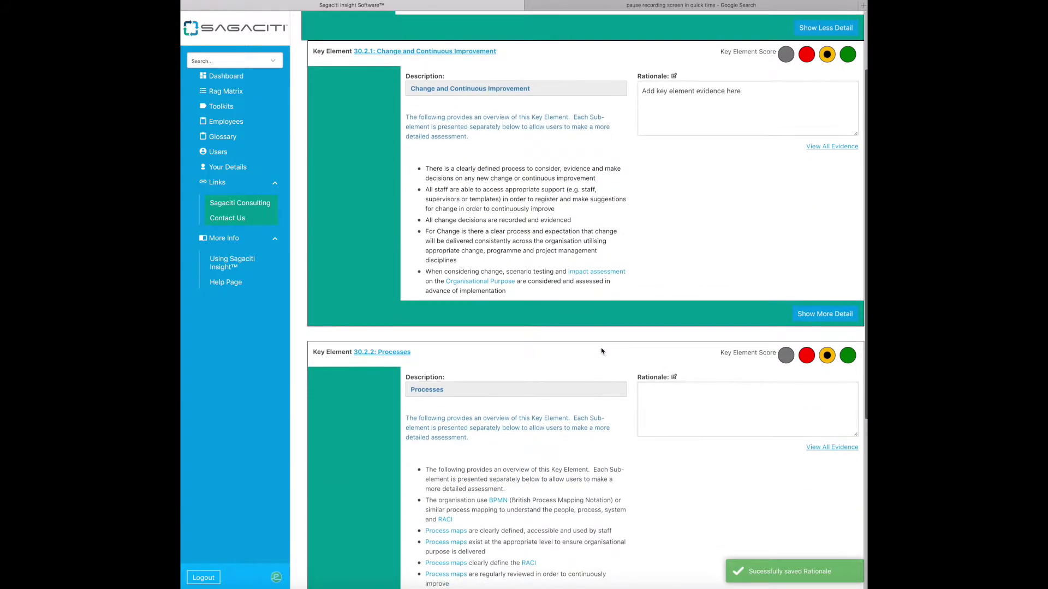
click(802, 313)
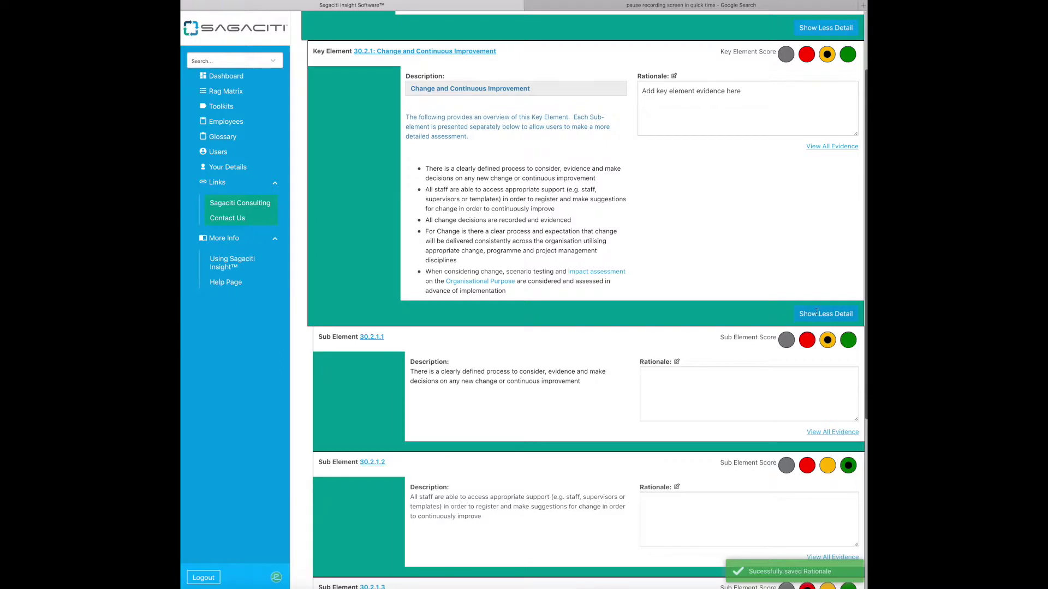
click(676, 362)
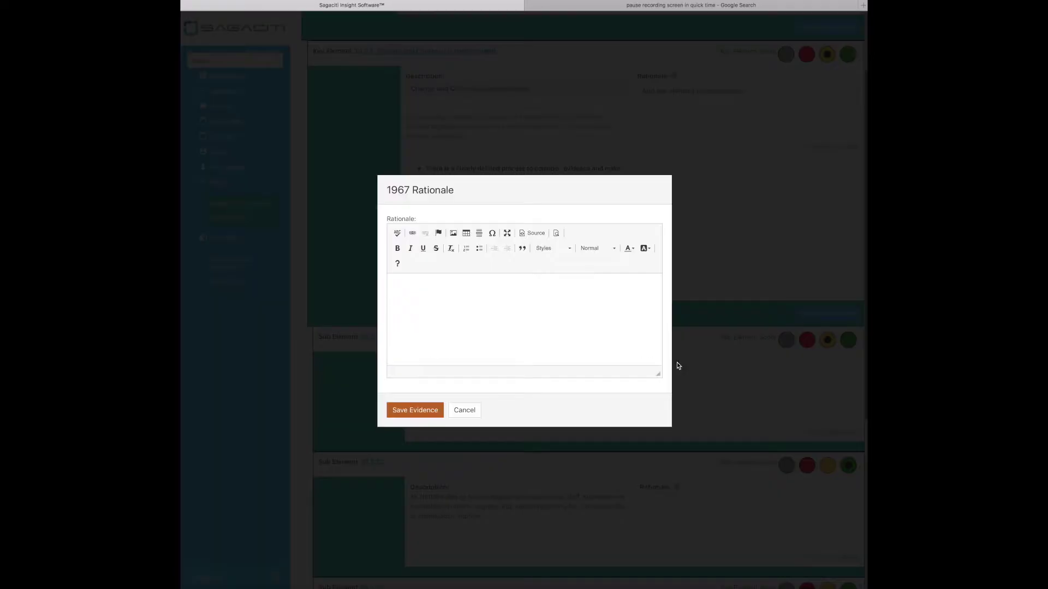
click(463, 297)
text(Add Sub-Element evidence here)
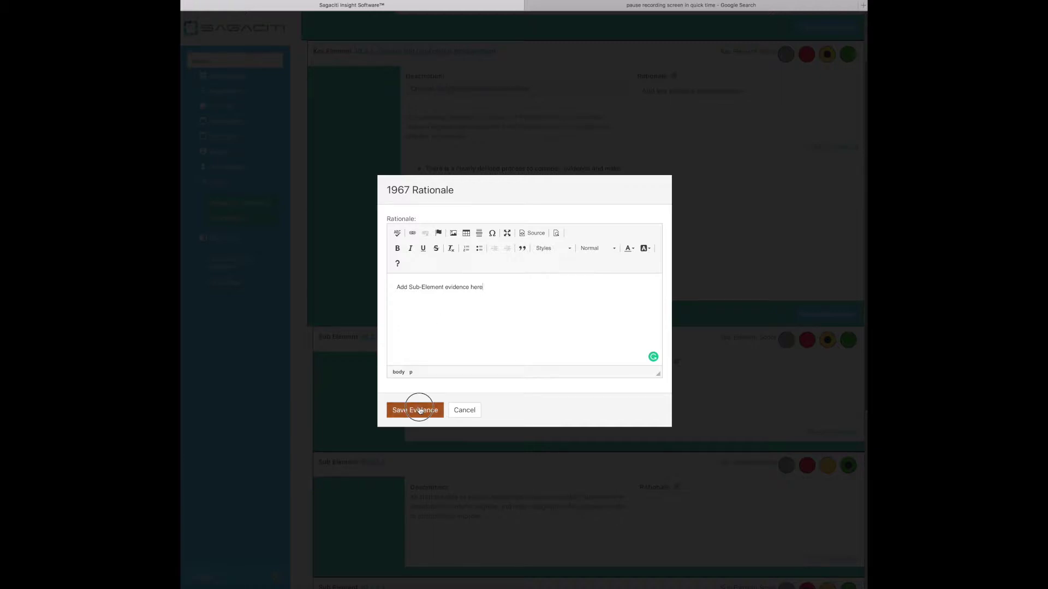
click(418, 410)
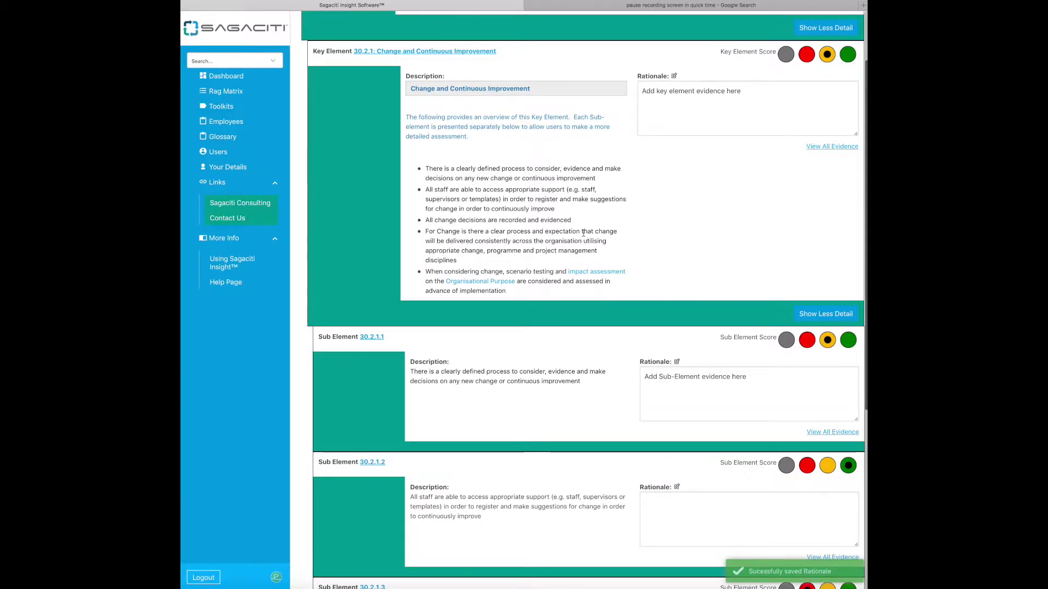
Return from the Rag Matrix to the First Self Assessment toolkit and open its Summary Report setup.
scroll(583, 233, up, 8)
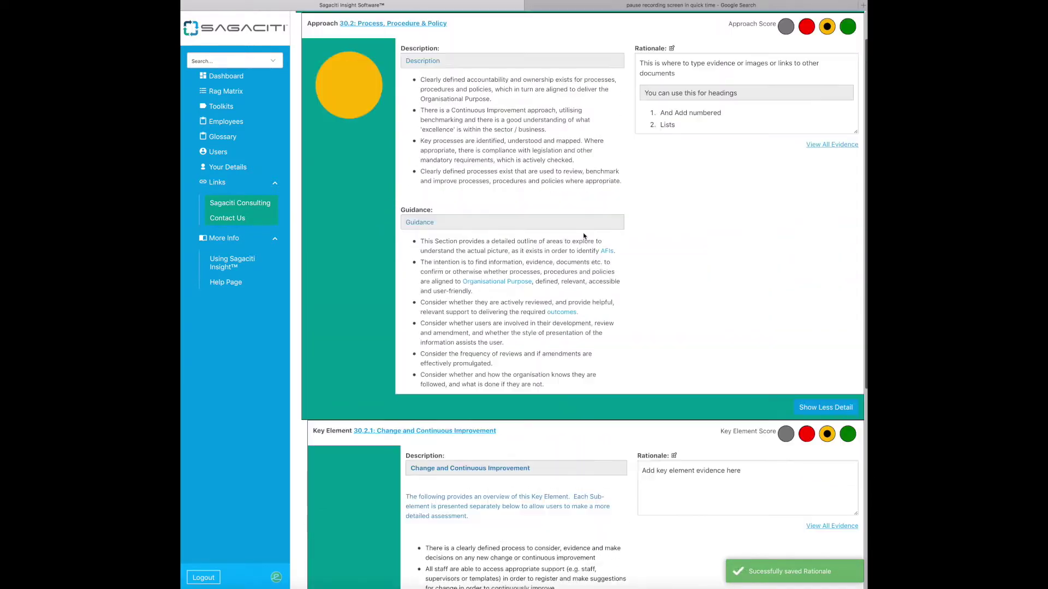
scroll(583, 233, up, 8)
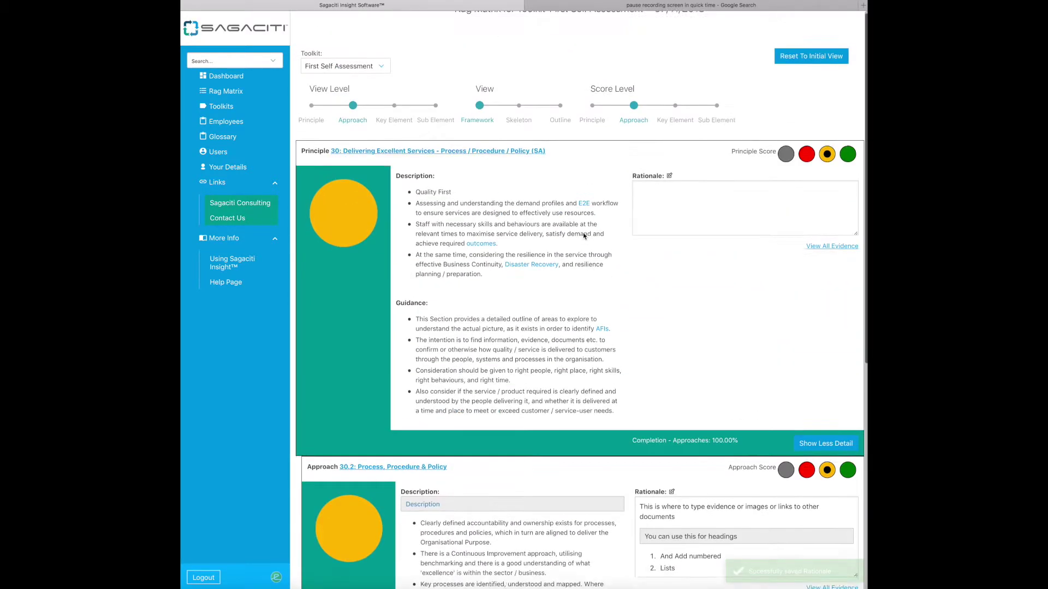
scroll(583, 233, up, 1)
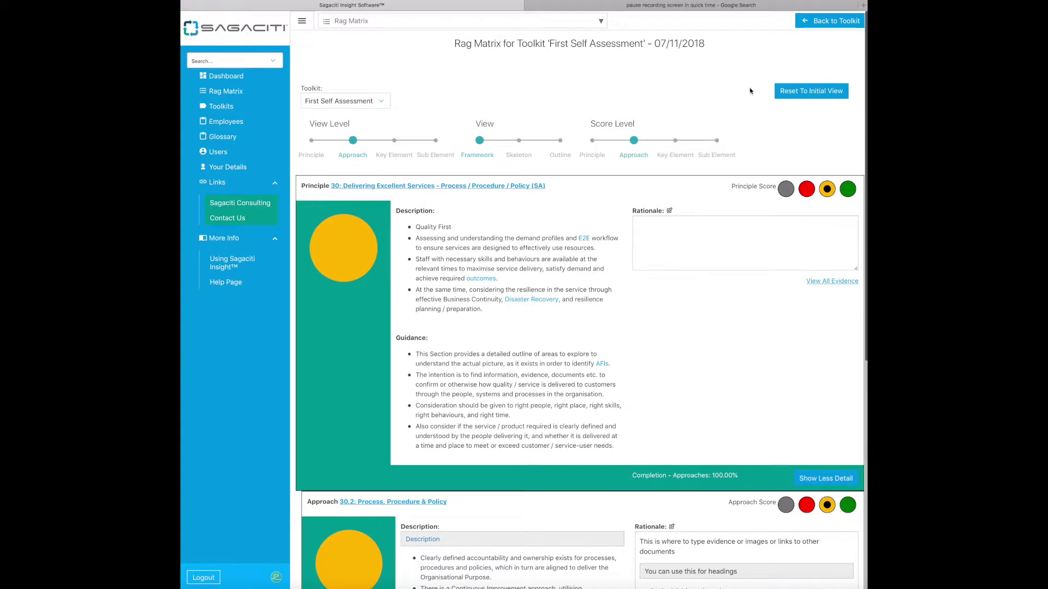
click(828, 21)
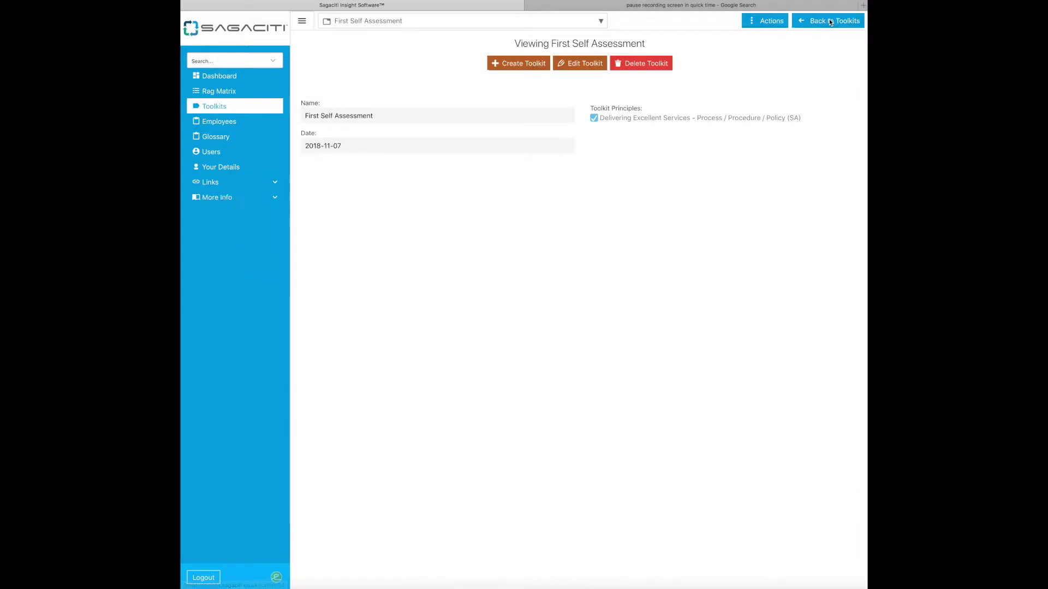
click(782, 20)
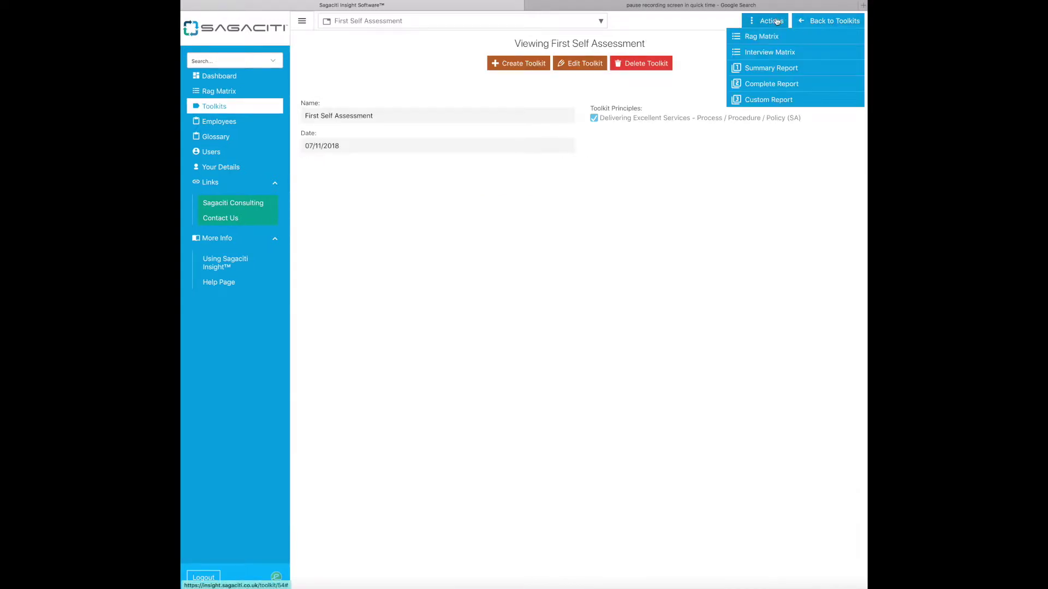
click(769, 69)
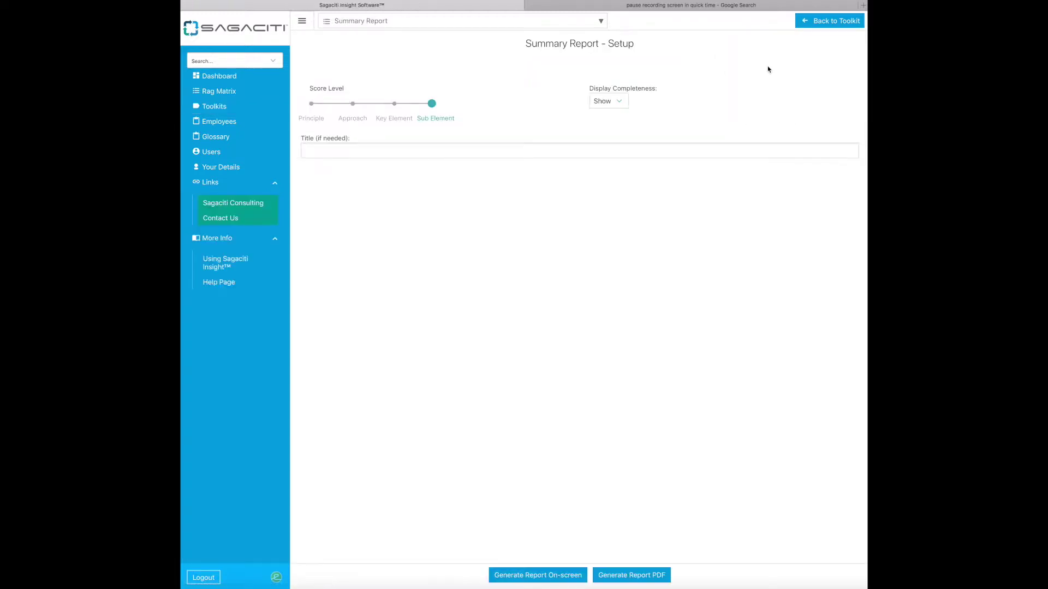
Generate the summary report on-screen with the title "Summary Report for Sagaciti demo Assessment" and review its principle and overall results.
click(466, 153)
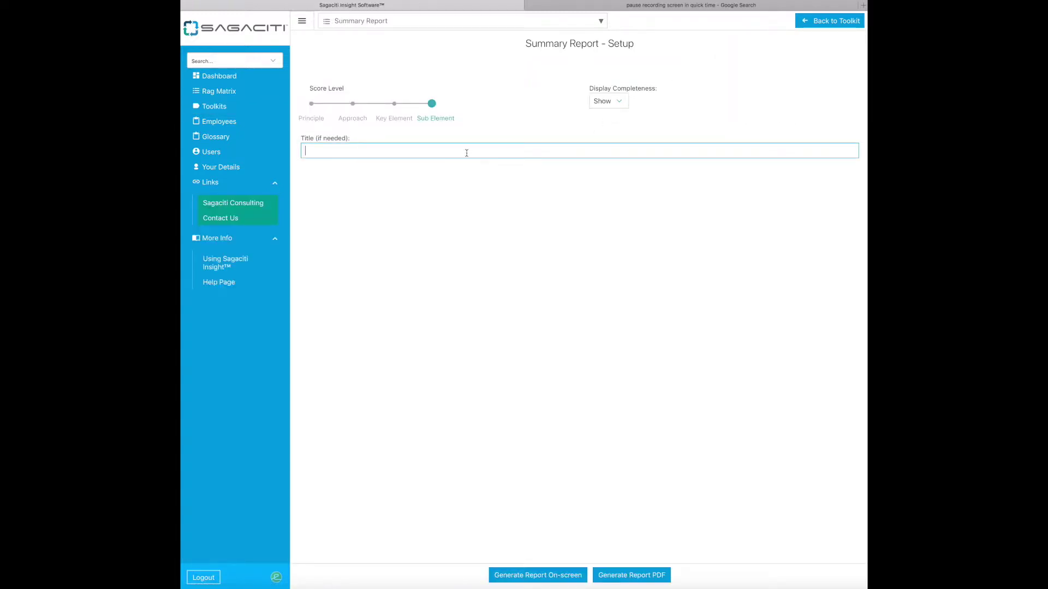
text(Summary Report)
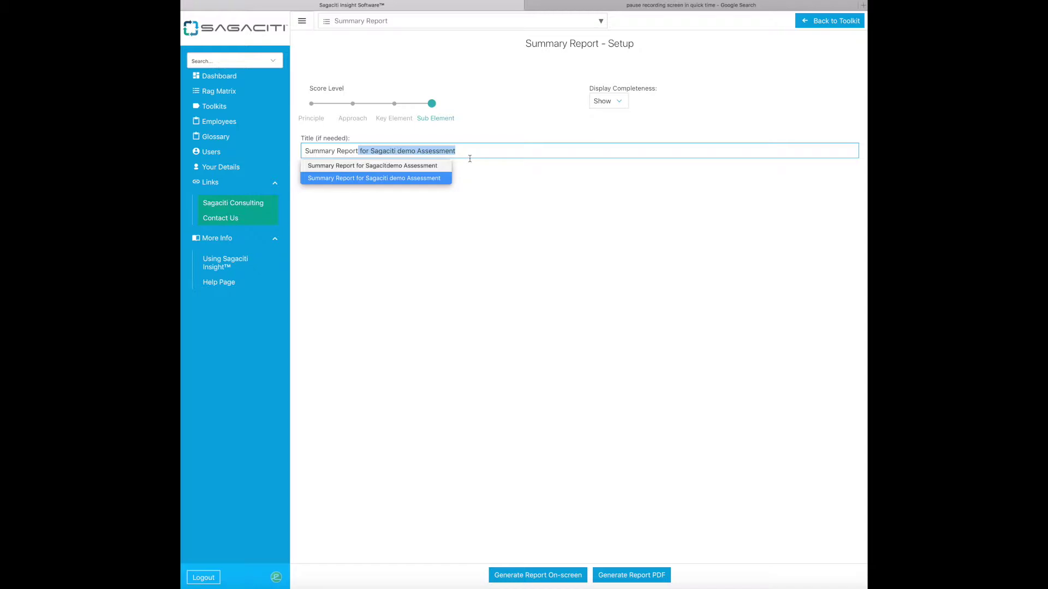
click(475, 174)
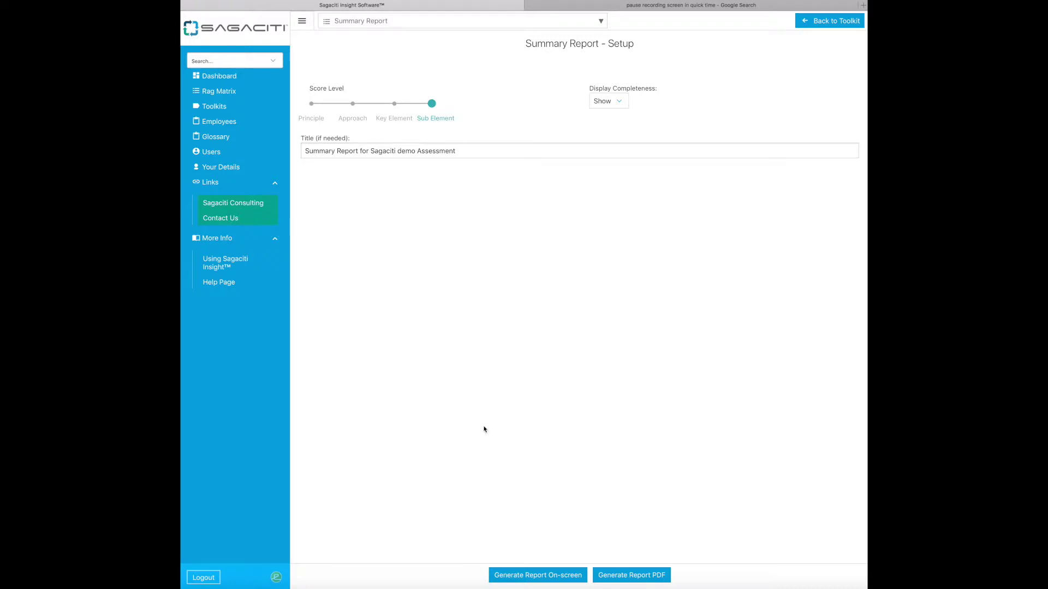
click(536, 575)
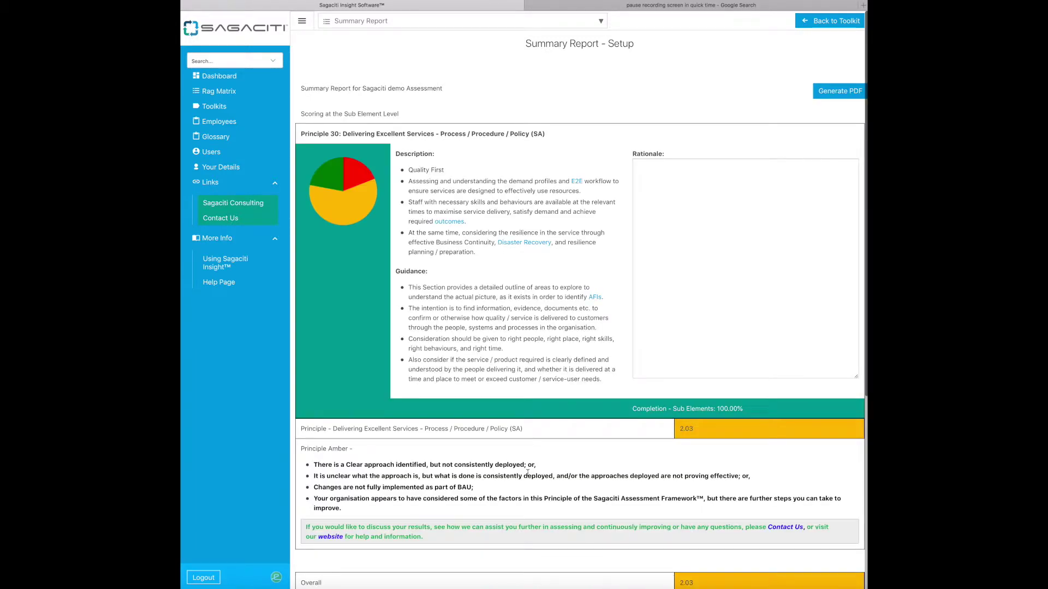
scroll(527, 473, down, 4)
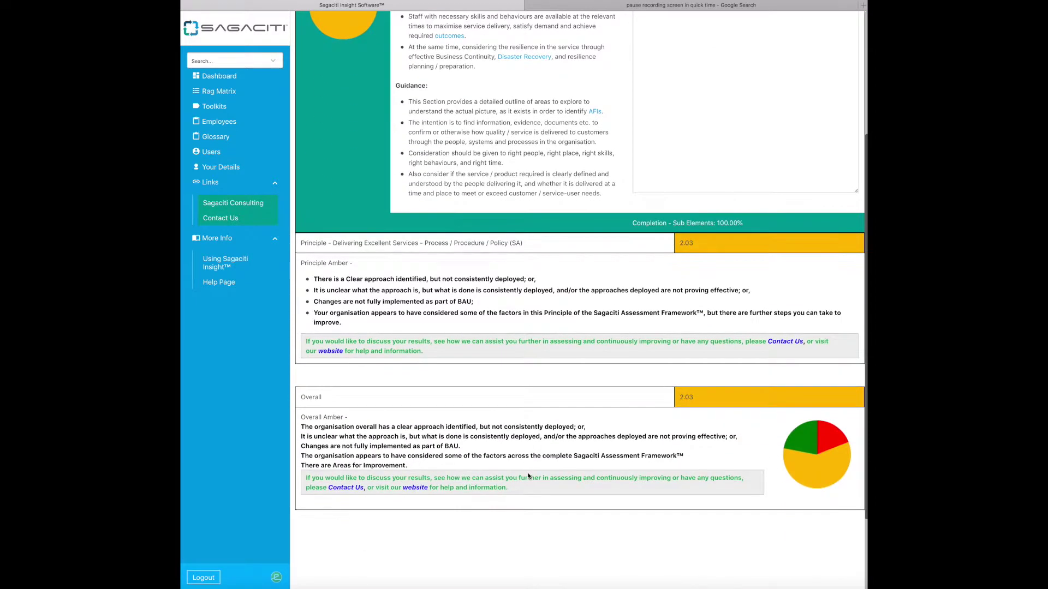
scroll(527, 476, up, 4)
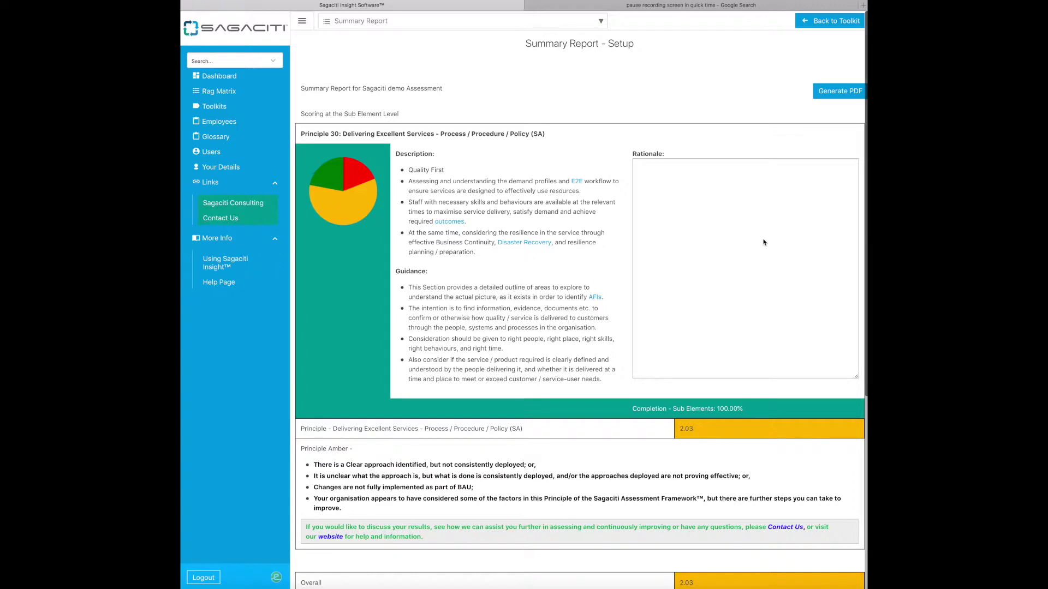
Return to the toolkit and generate its Complete Report as a PDF with the title "Complete Report".
click(836, 22)
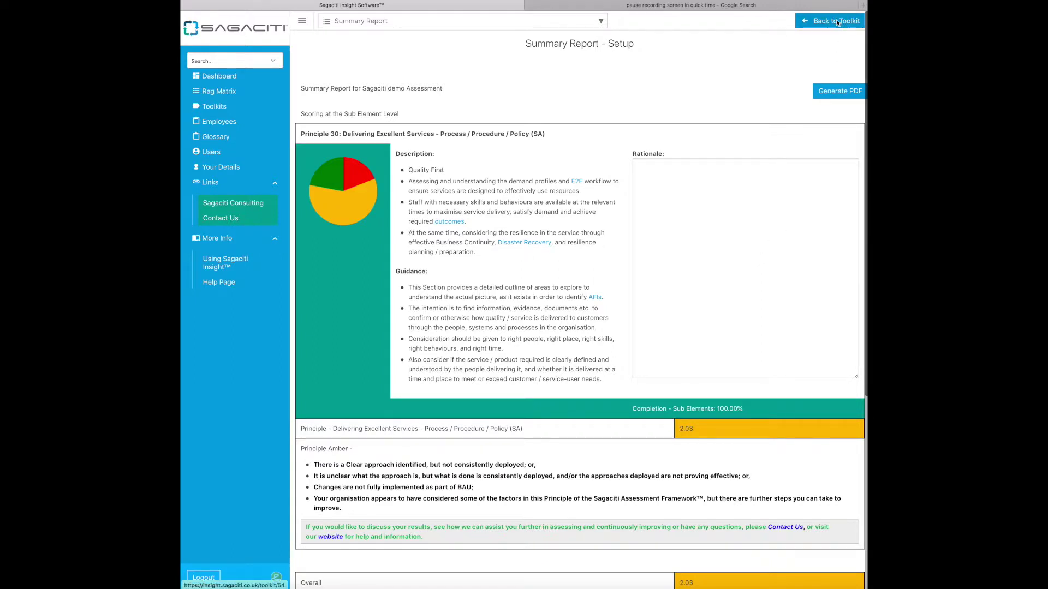
click(758, 20)
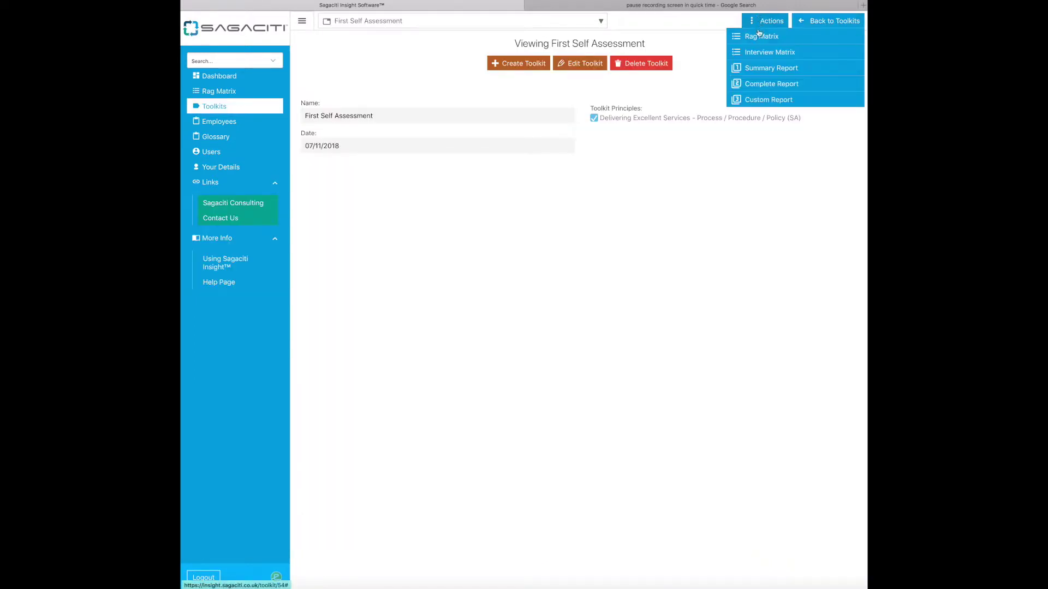
click(763, 83)
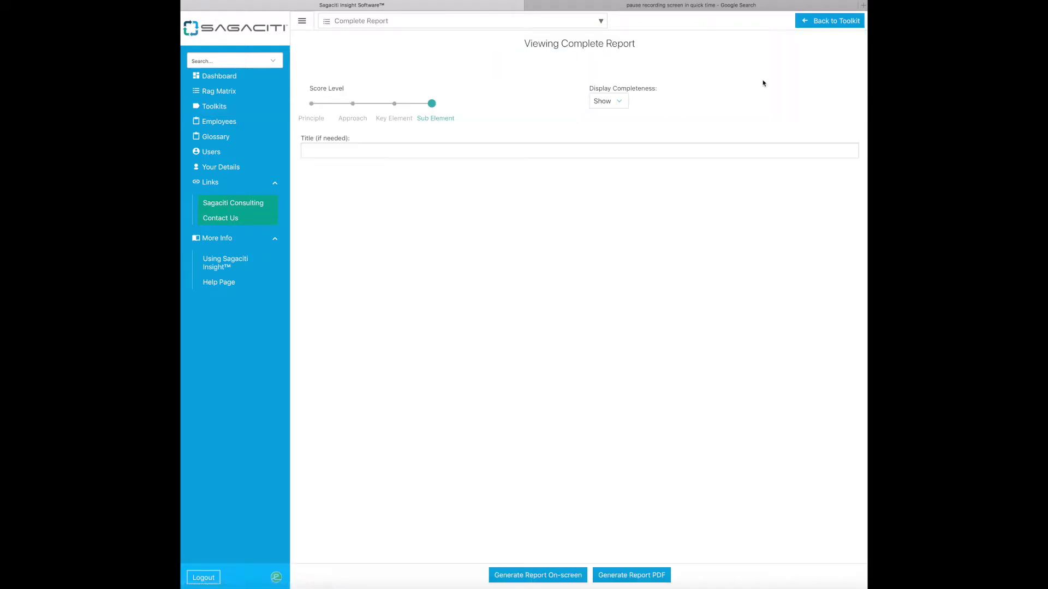
click(451, 148)
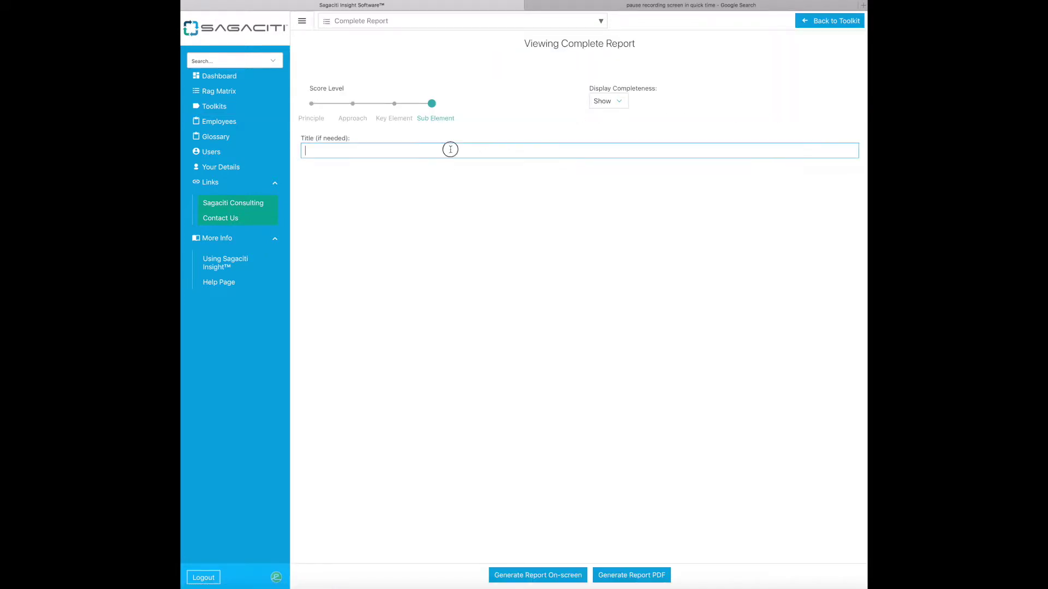
text(Complete Report)
click(636, 577)
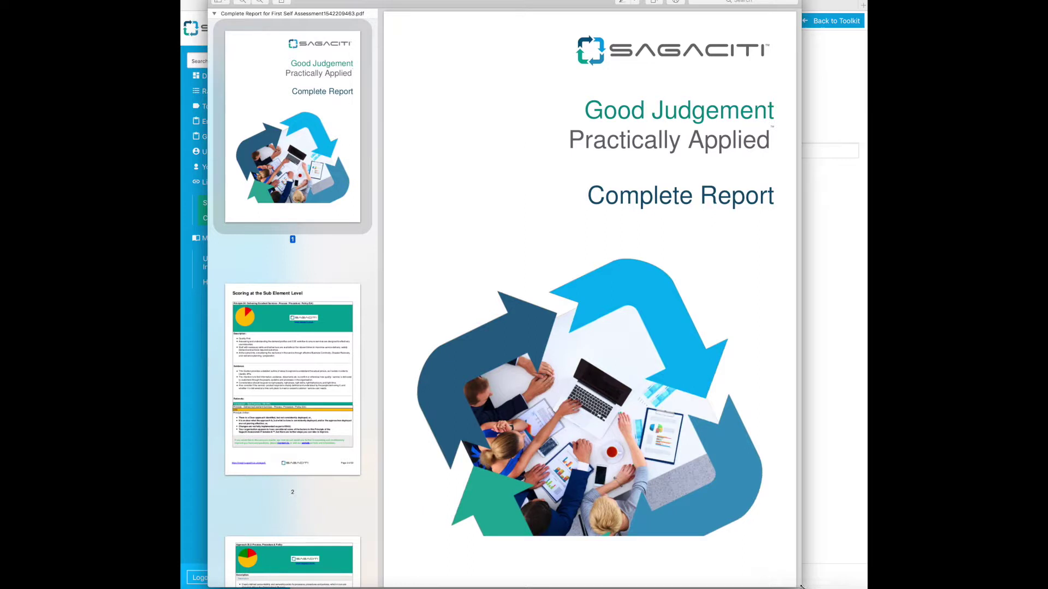
Shrink and reposition the PDF window, examine the report's principle, approach, key element and sub-element pages including their rationales, and close it.
drag(774, 574, 686, 492)
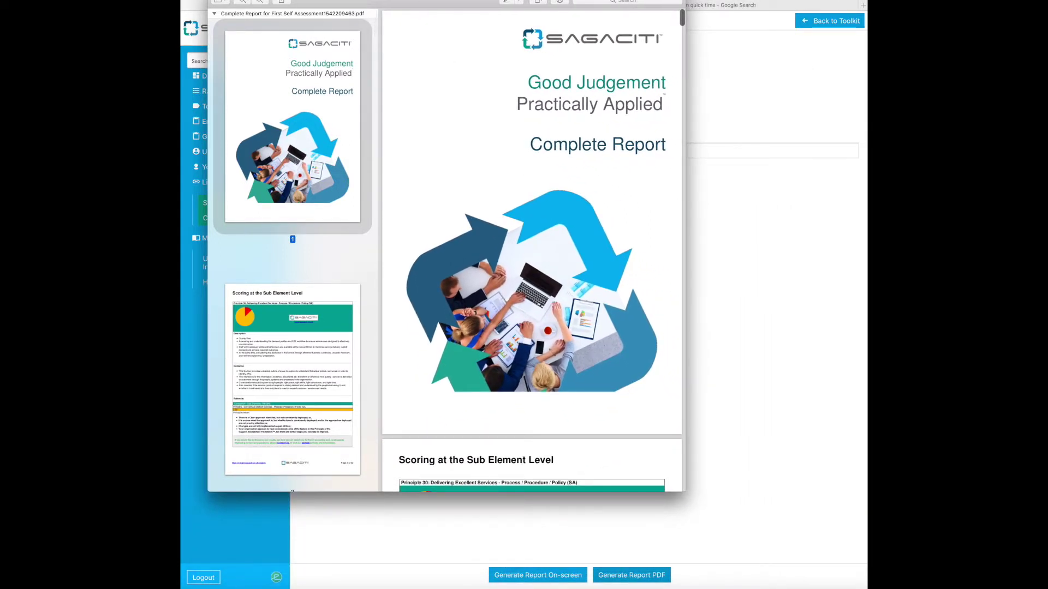
drag(306, 1, 341, 22)
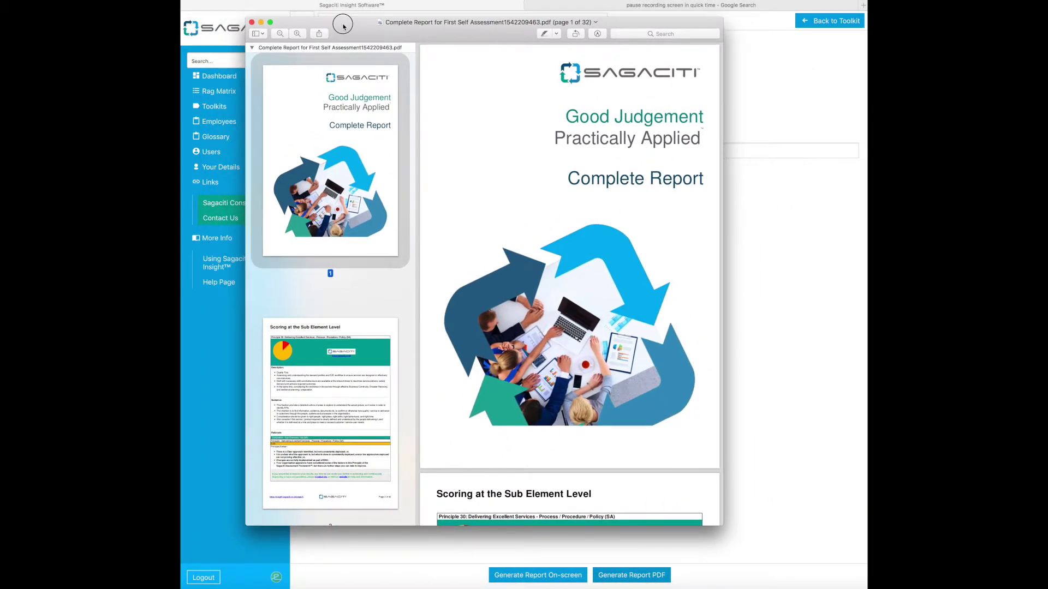
click(333, 382)
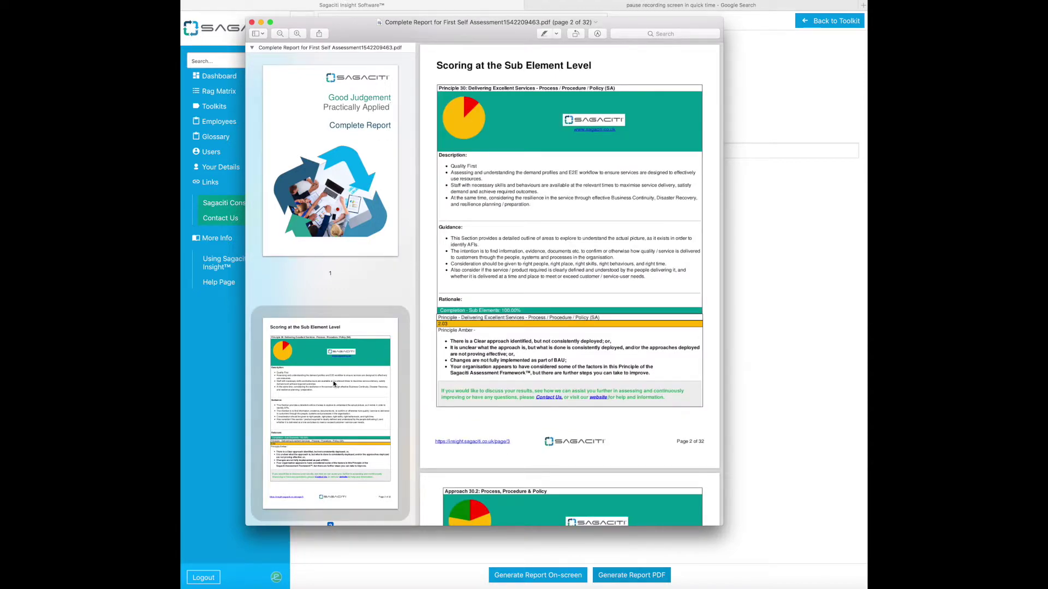
key(Down)
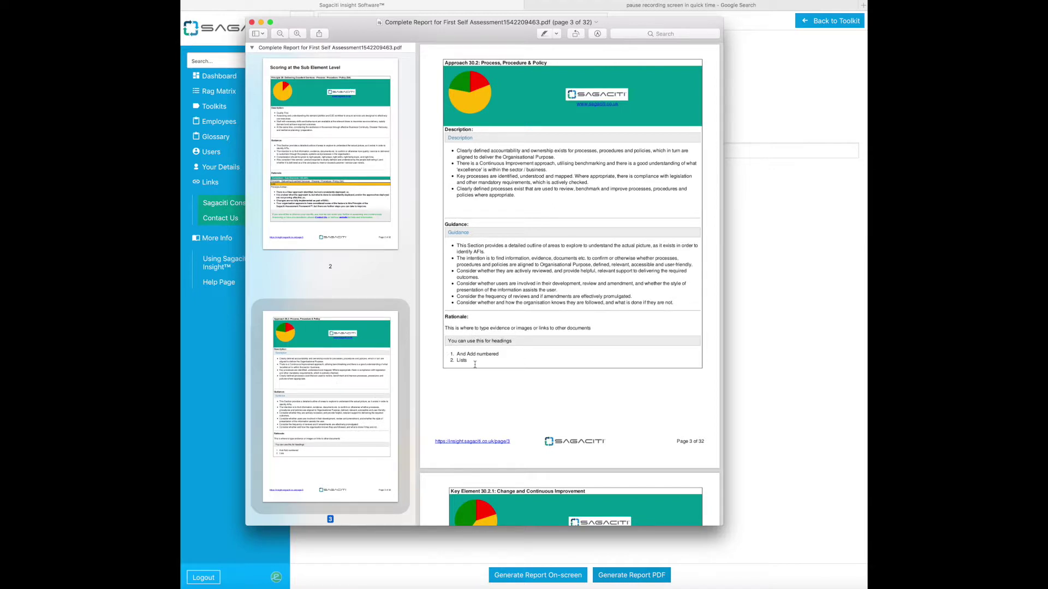
scroll(518, 369, down, 5)
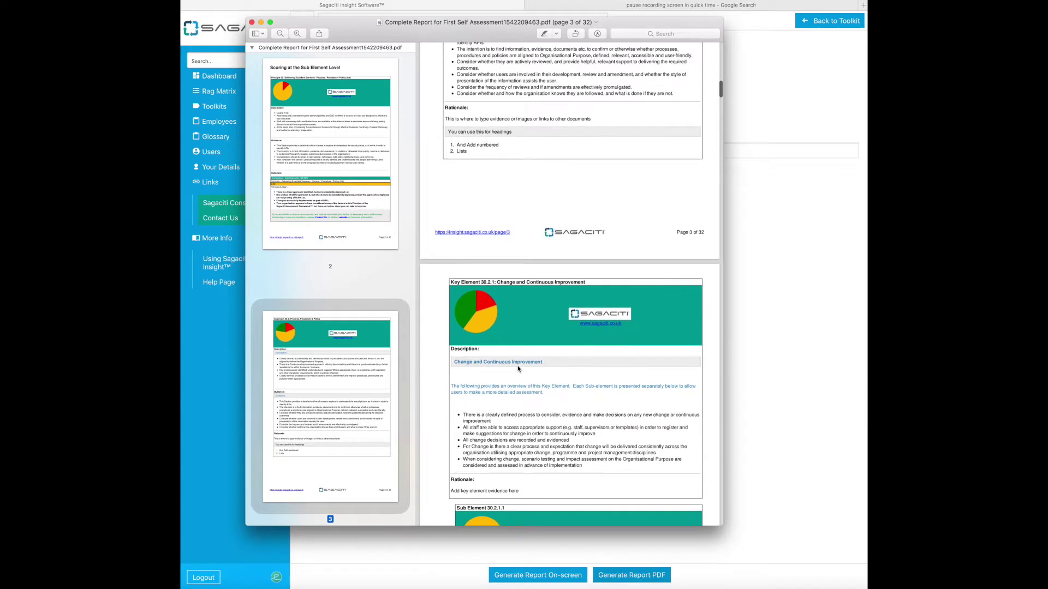
scroll(518, 369, down, 6)
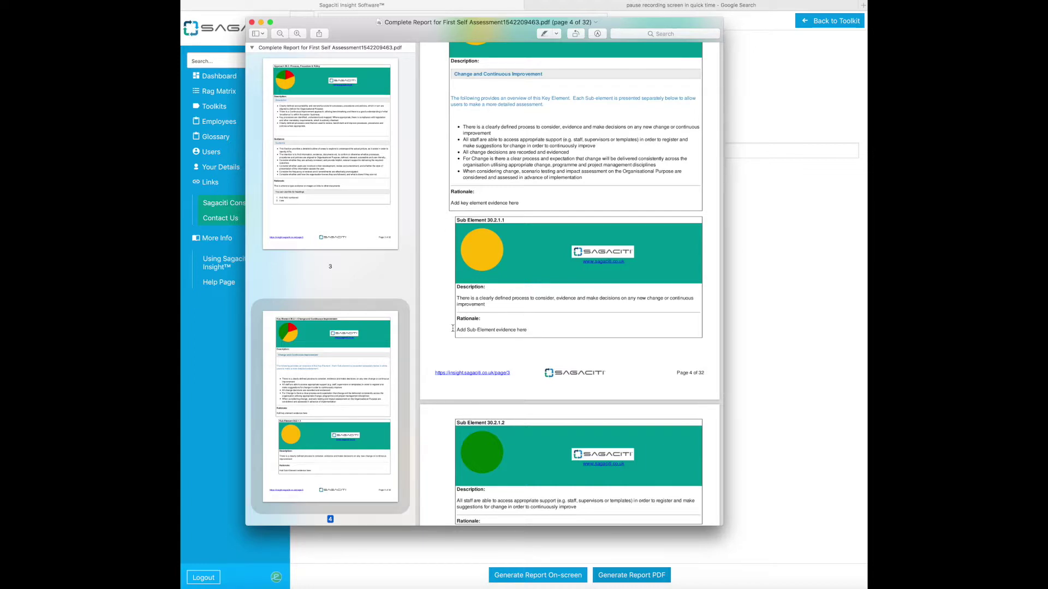
click(251, 22)
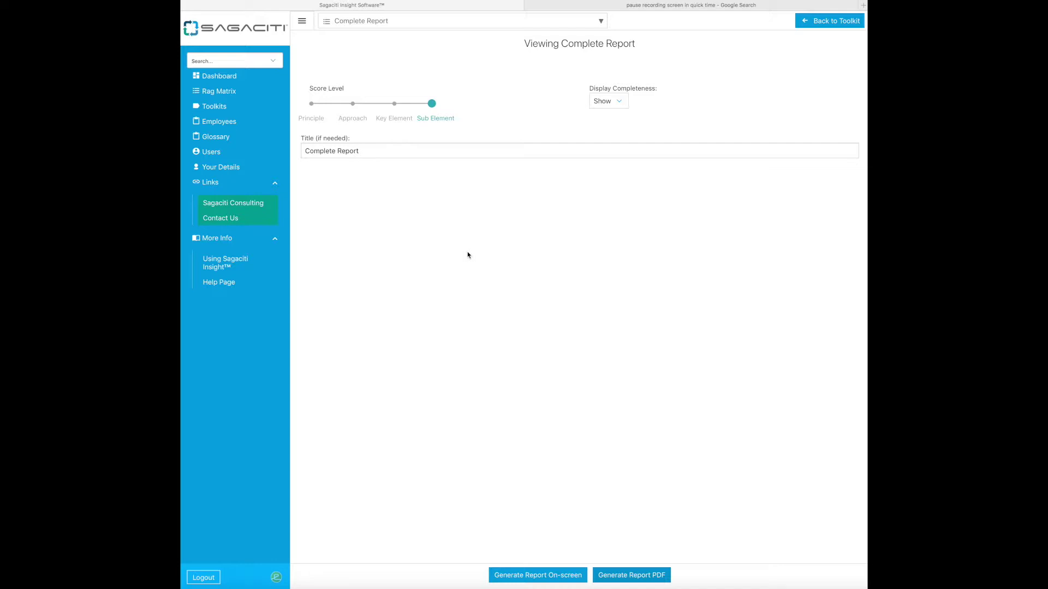
Open the First Self Assessment Rag Matrix from the dashboard and review its principle and overall assessment results.
click(218, 76)
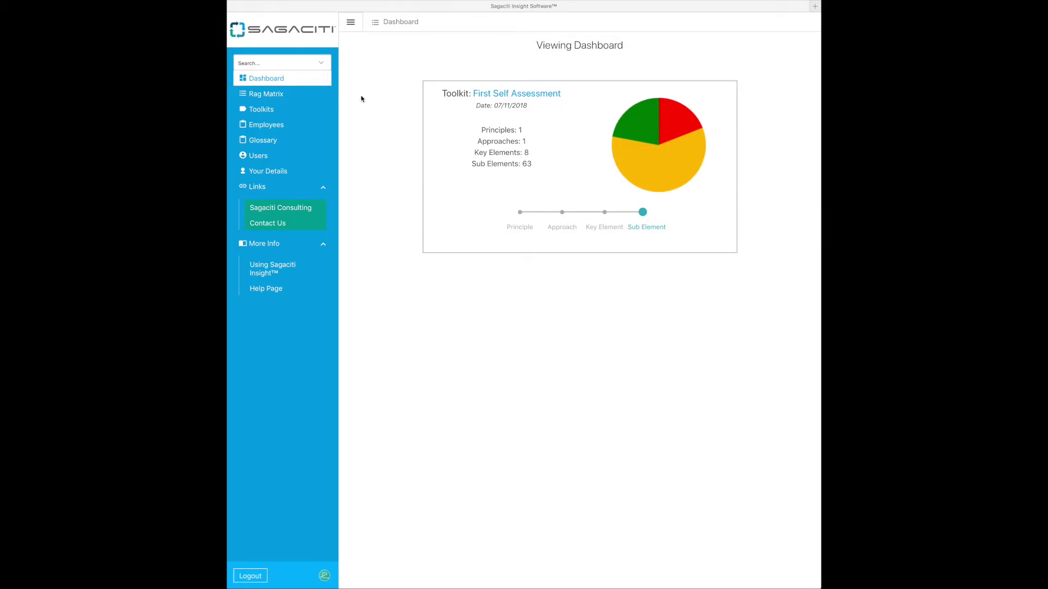
click(505, 96)
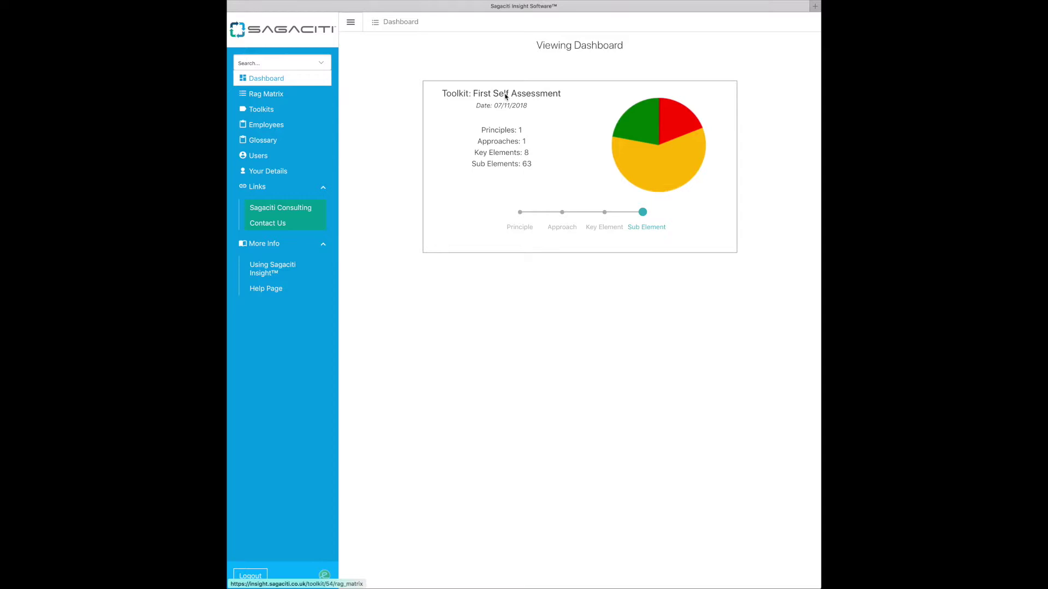
click(505, 97)
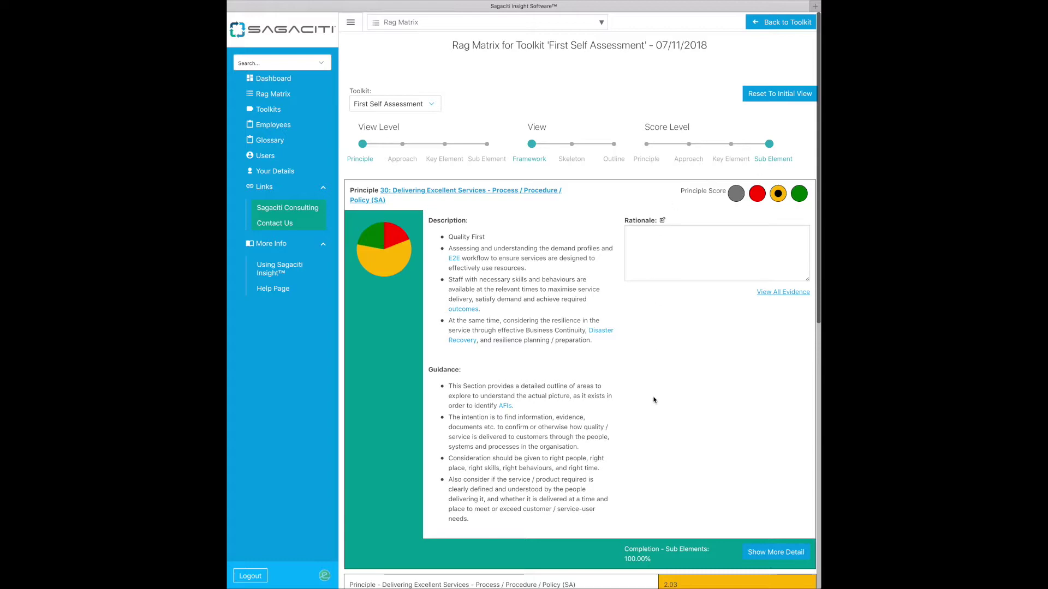
scroll(653, 400, down, 8)
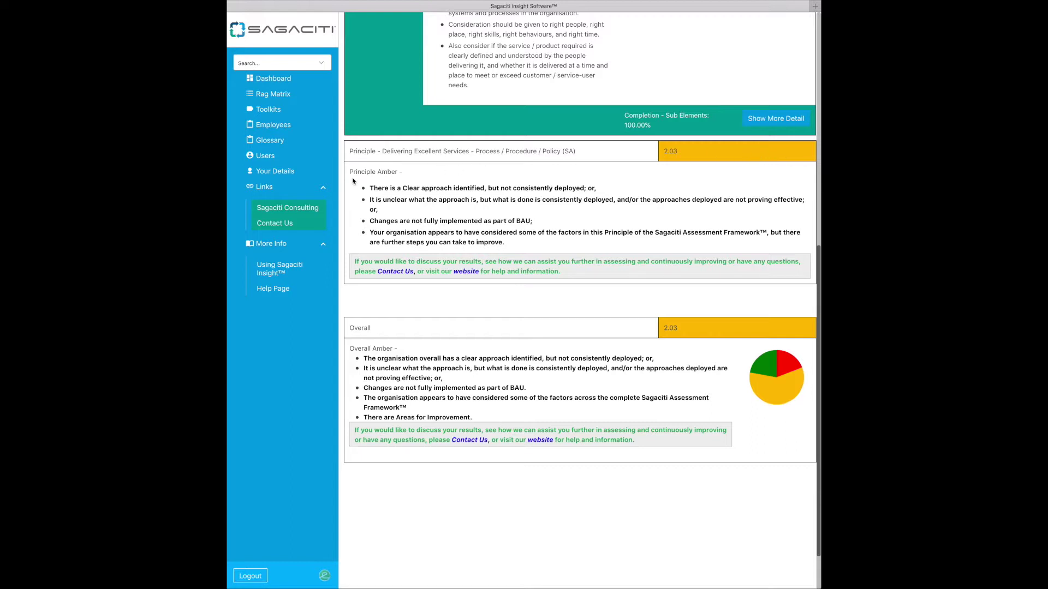
scroll(393, 182, down, 1)
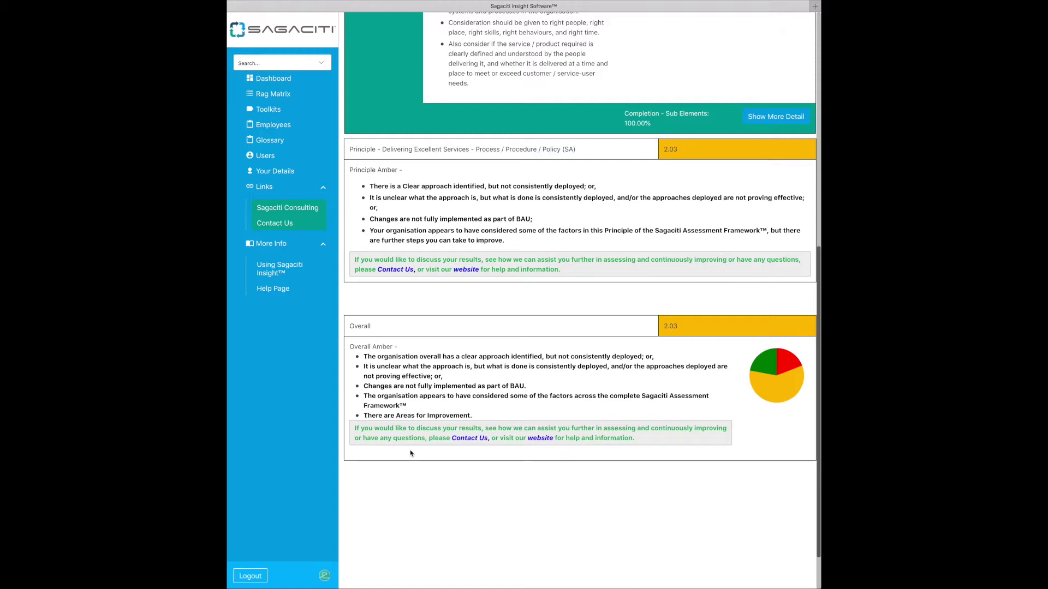
scroll(609, 457, up, 10)
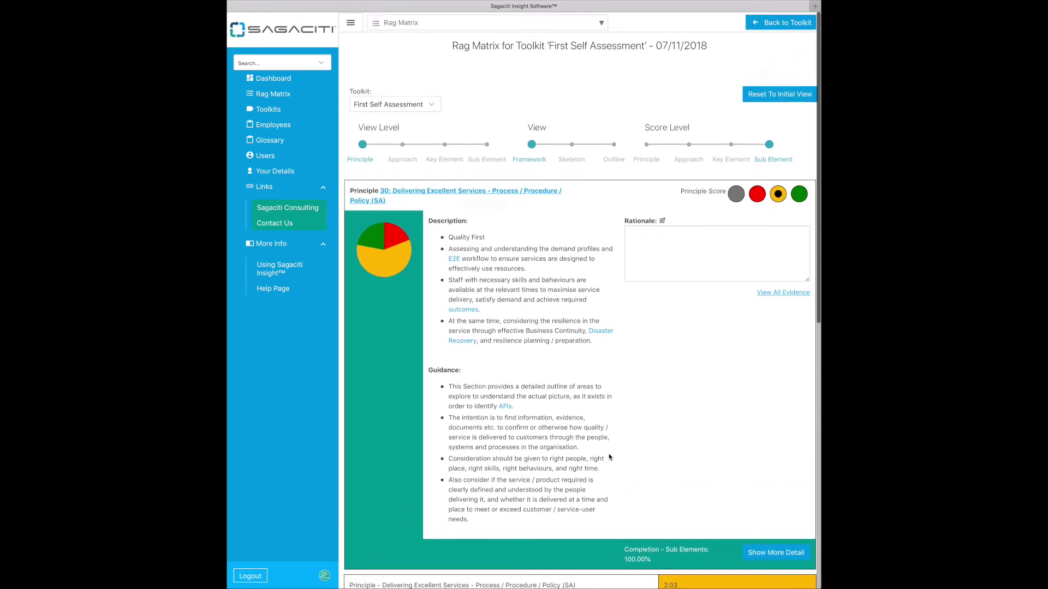
Set the Rag Matrix score level to Key Element and review the principle and overall results.
click(731, 160)
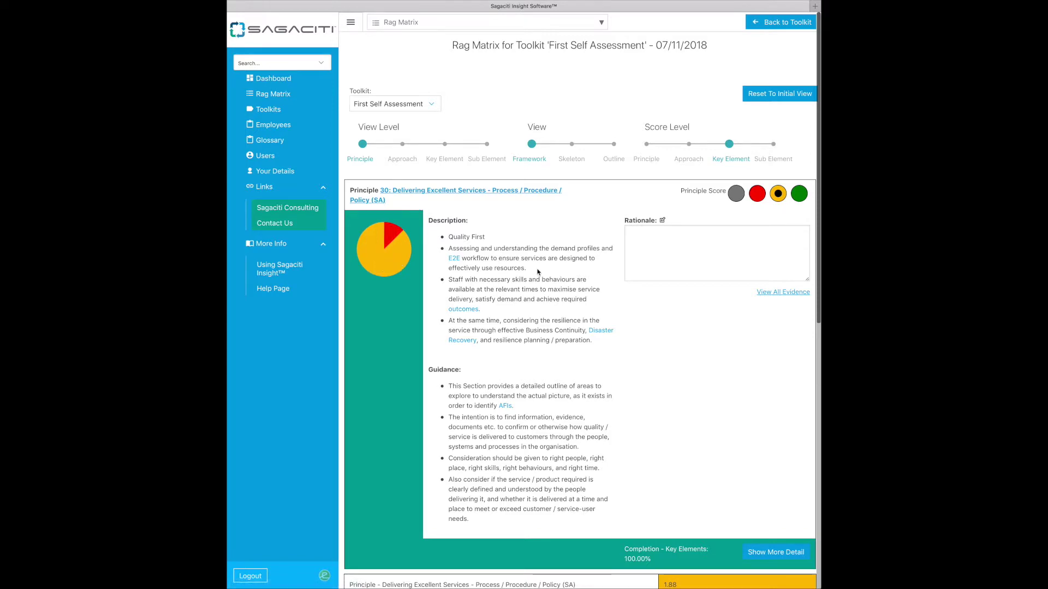
scroll(537, 272, down, 10)
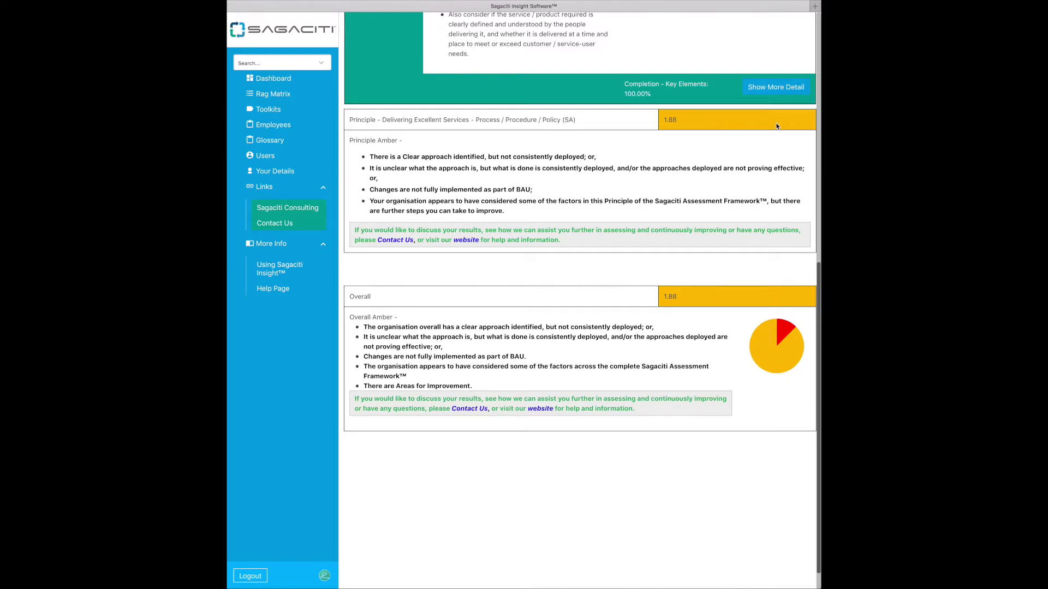
scroll(726, 169, up, 9)
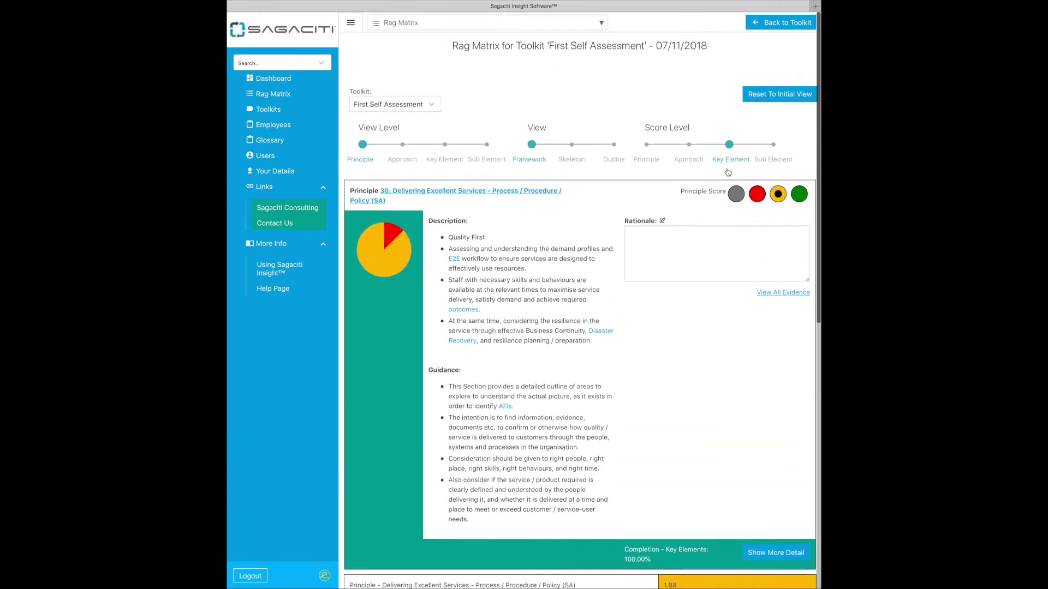
Switch the score level to Approach, expand Principle 30 to its approach, and review the charts and the principle and overall results.
click(690, 160)
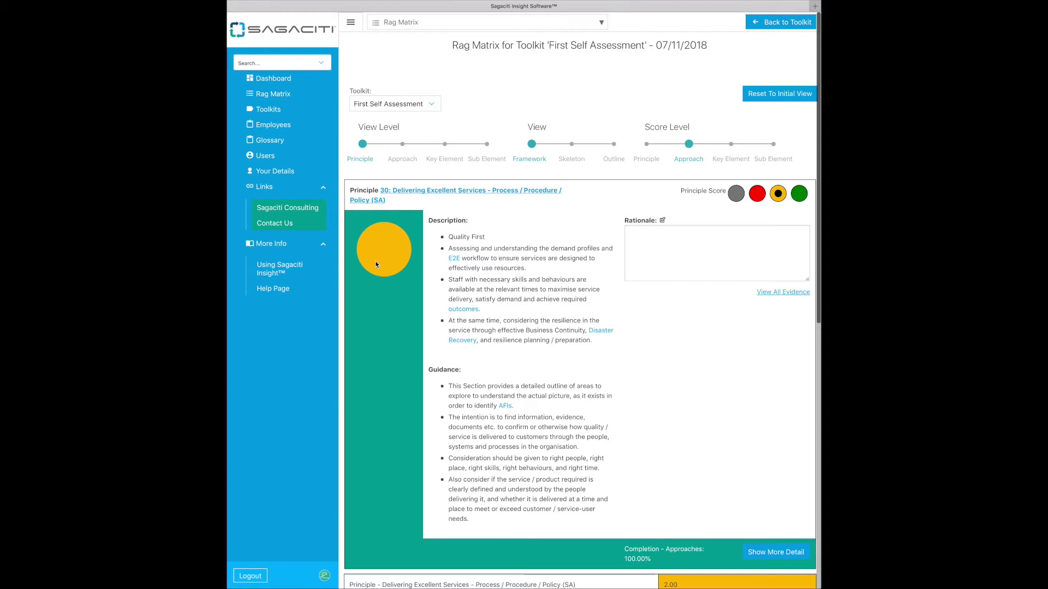
scroll(465, 283, down, 5)
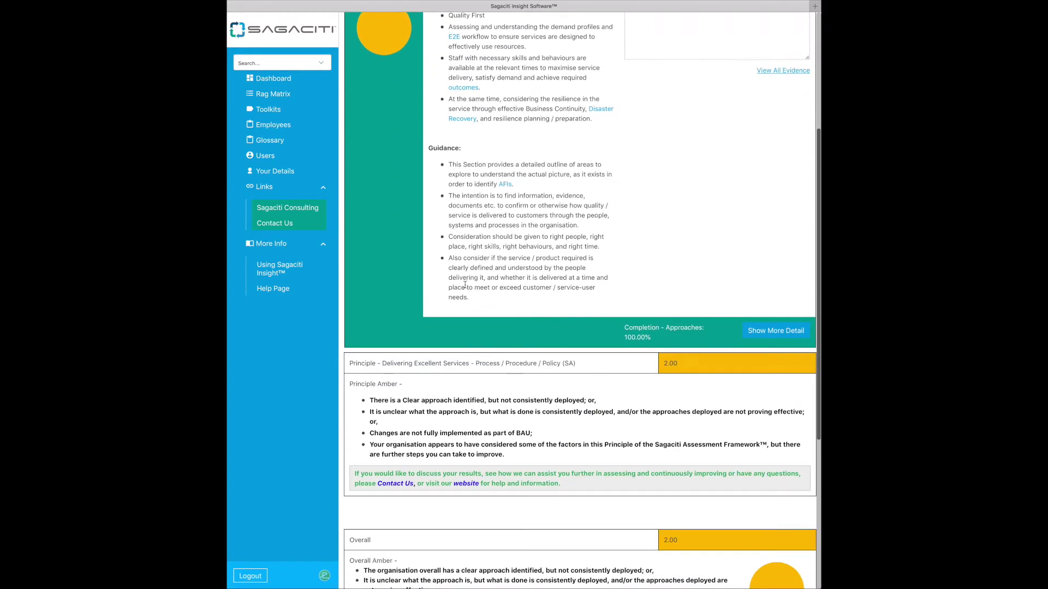
click(761, 292)
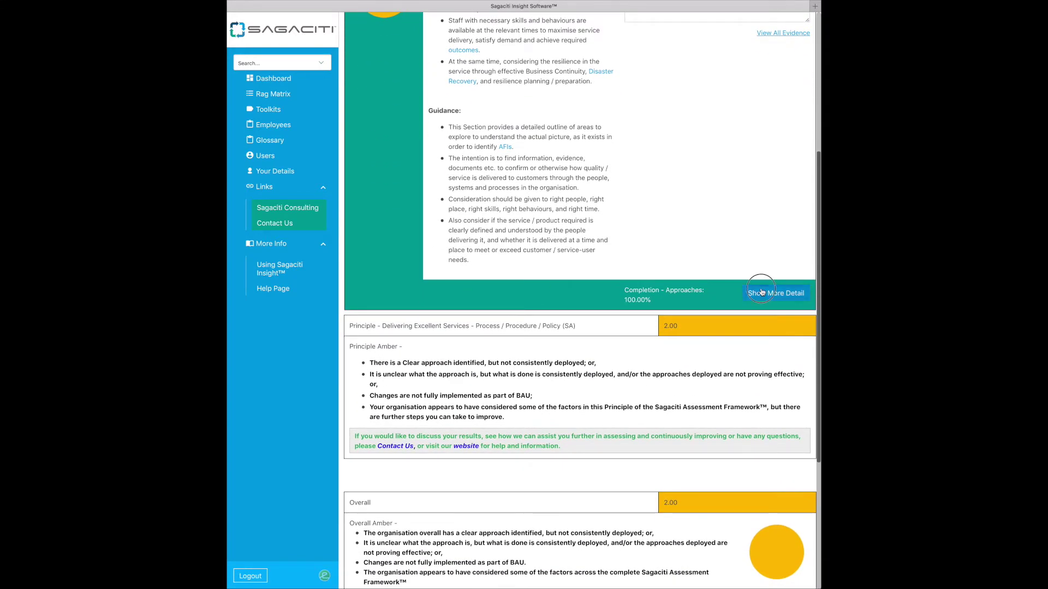
scroll(606, 214, down, 4)
scroll(605, 214, down, 1)
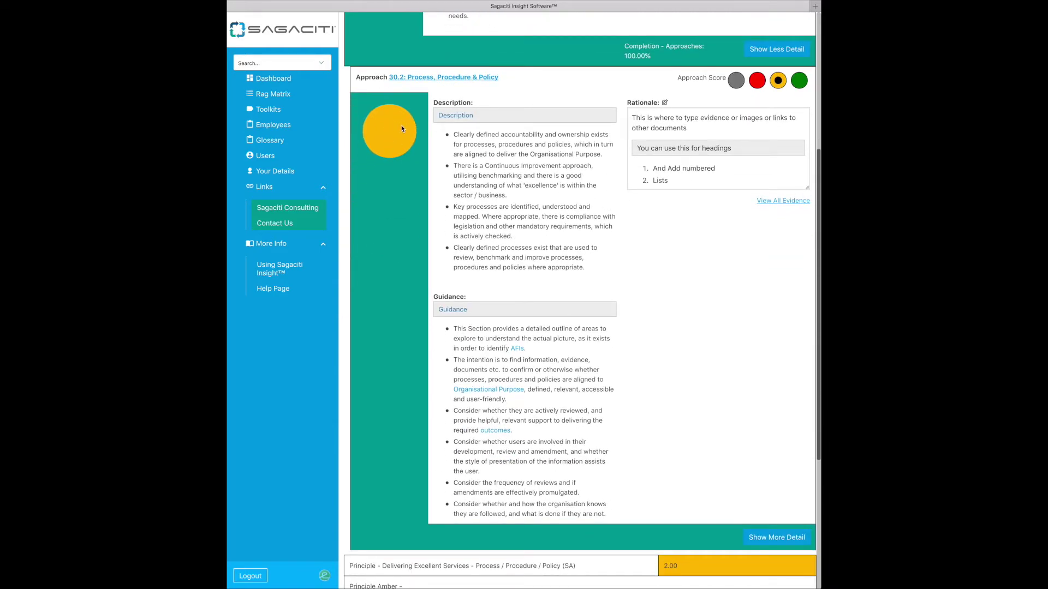
scroll(656, 304, down, 5)
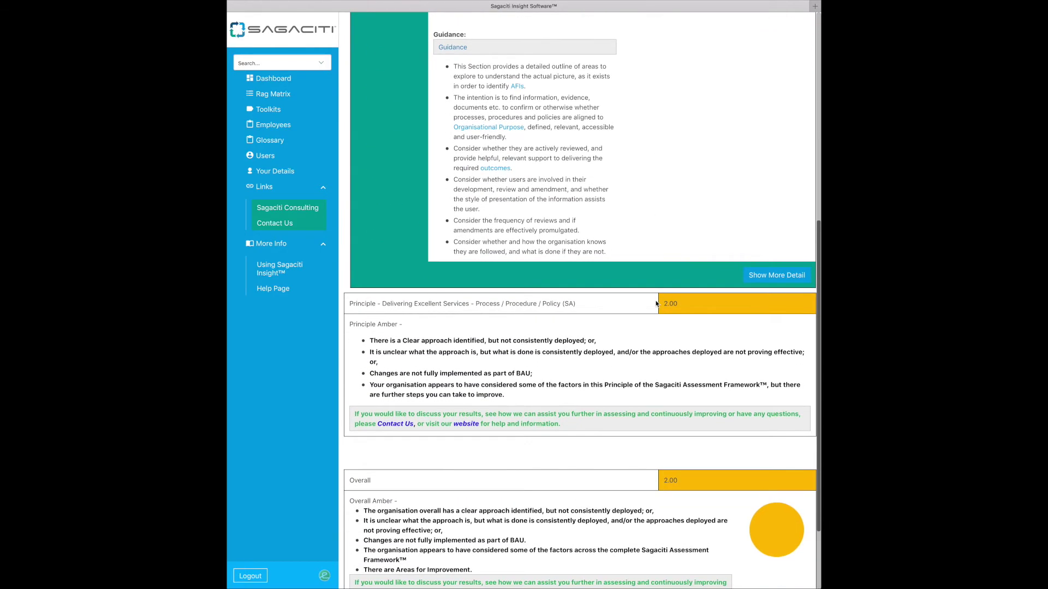
scroll(656, 303, down, 4)
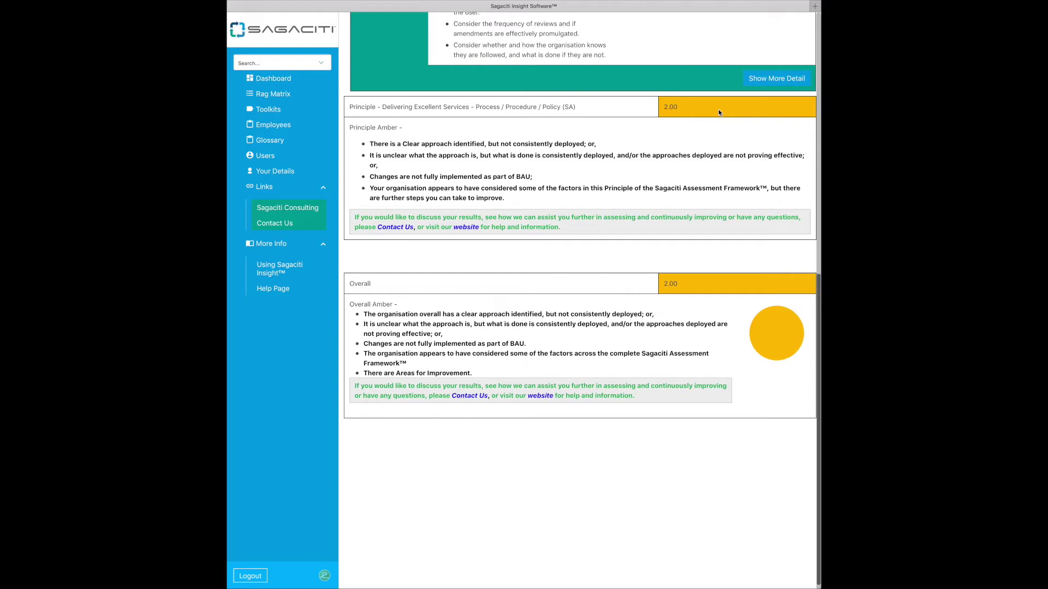
scroll(781, 111, up, 15)
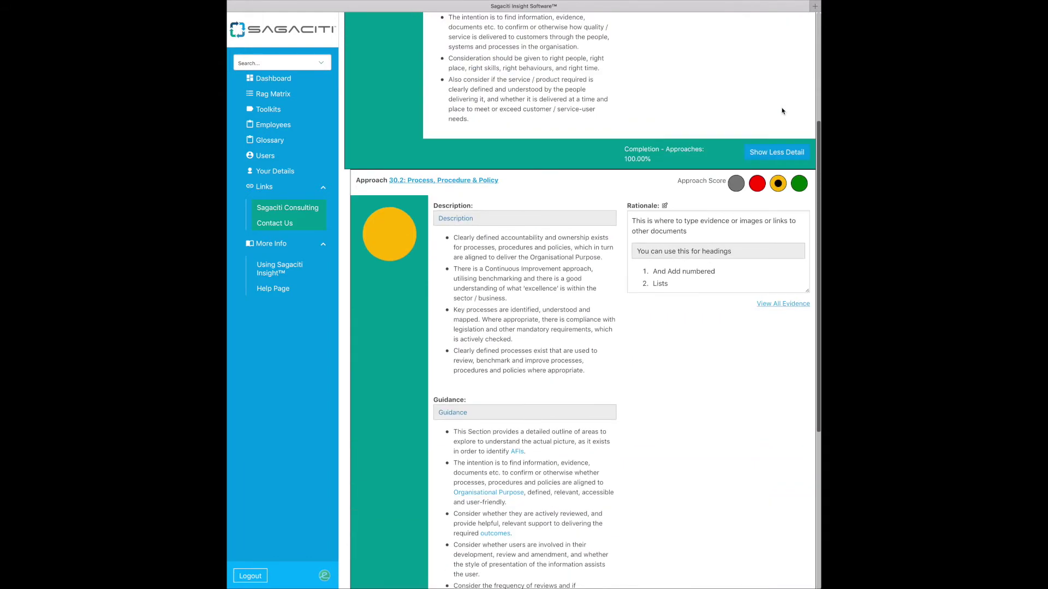
scroll(781, 110, up, 5)
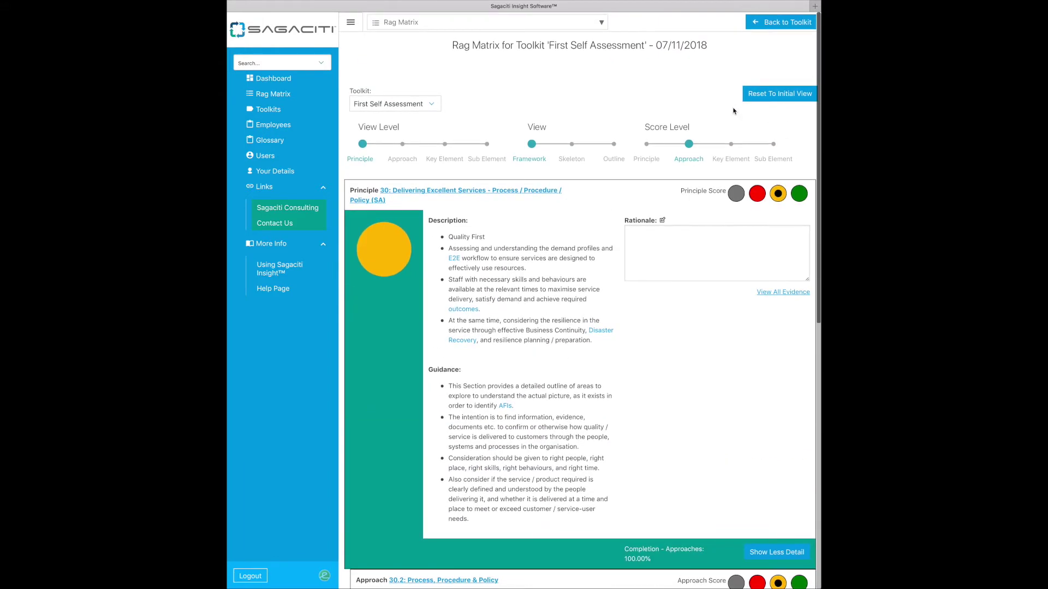
Set the score level to Principle, expand Approach 30.2 to its key elements, and check which levels carry a chart.
click(647, 157)
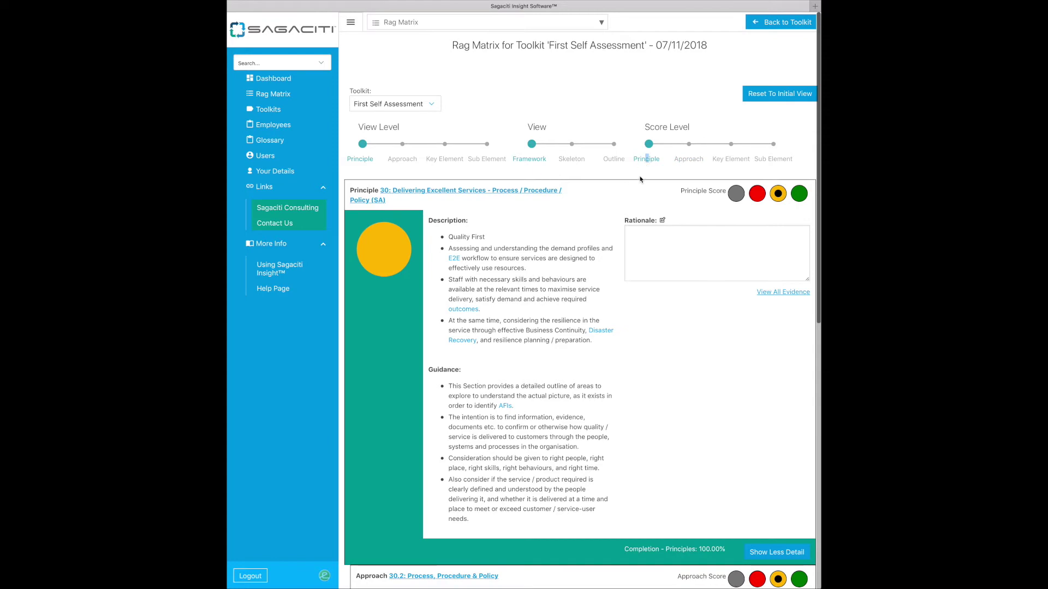
scroll(640, 180, down, 3)
scroll(640, 179, down, 3)
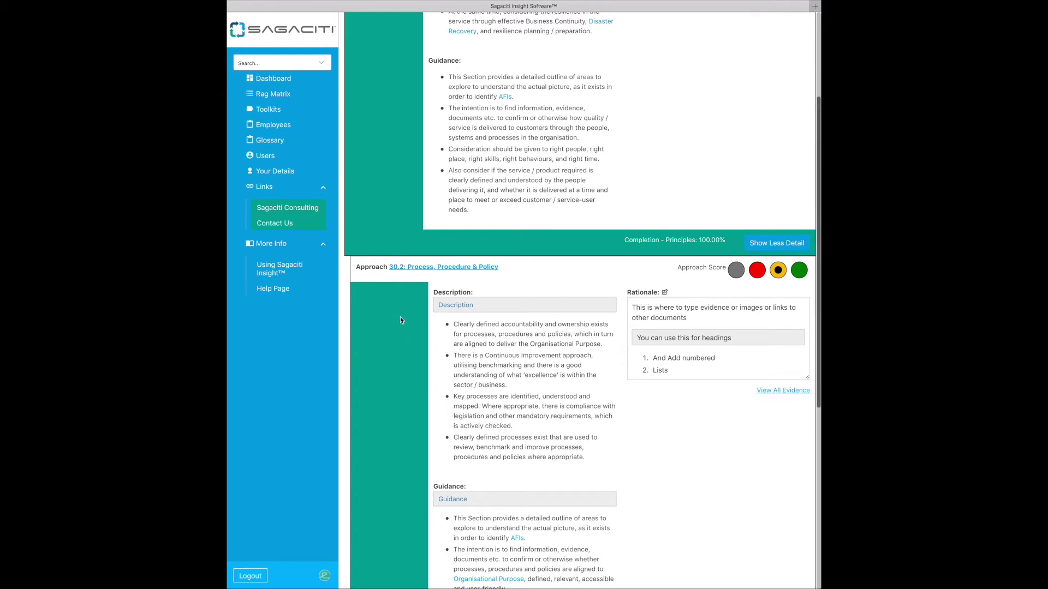
scroll(401, 318, down, 5)
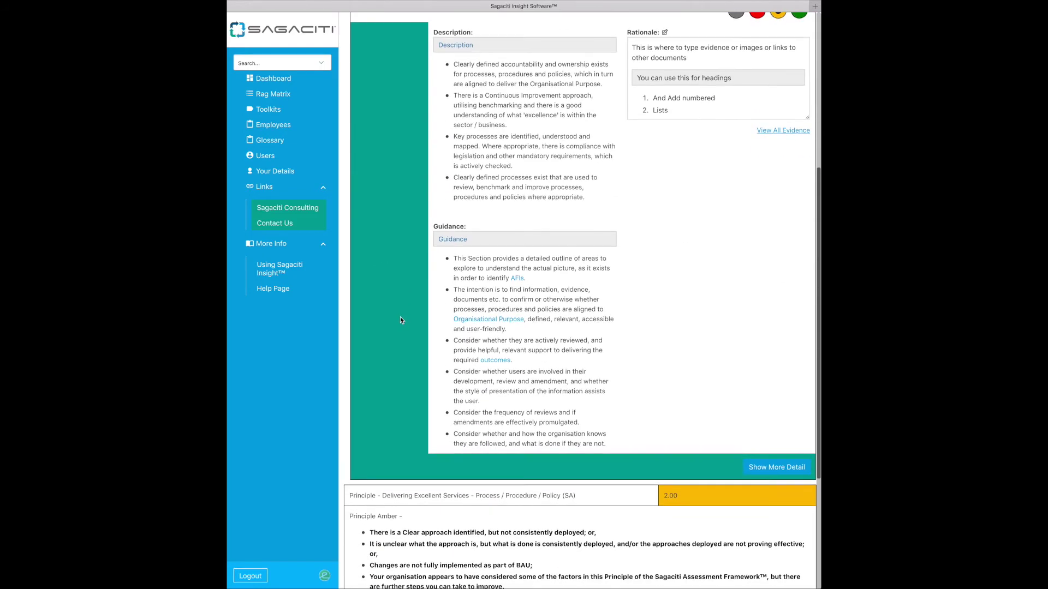
click(761, 465)
scroll(538, 309, down, 5)
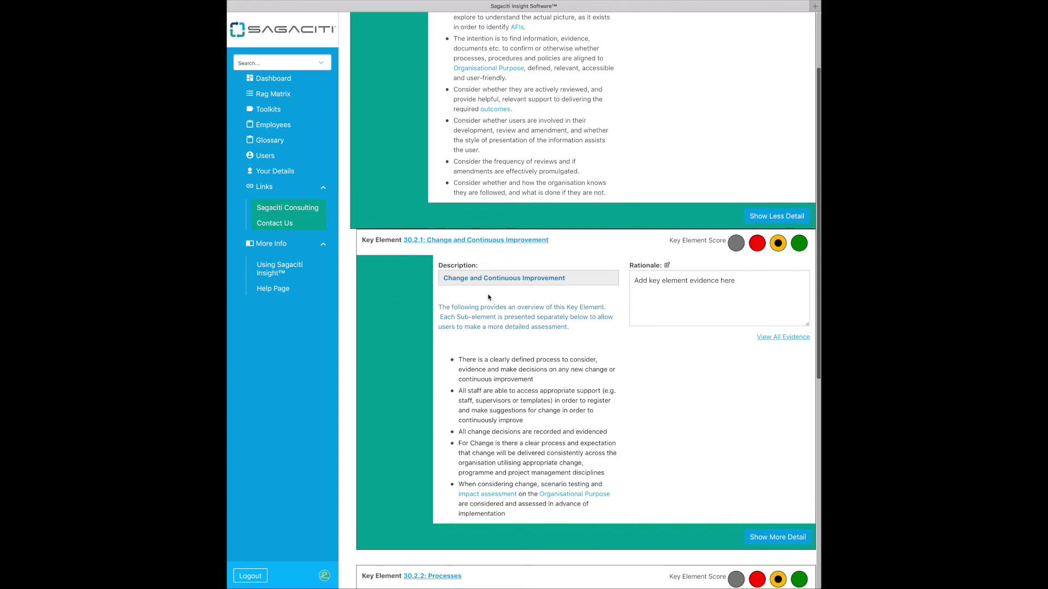
scroll(504, 211, up, 15)
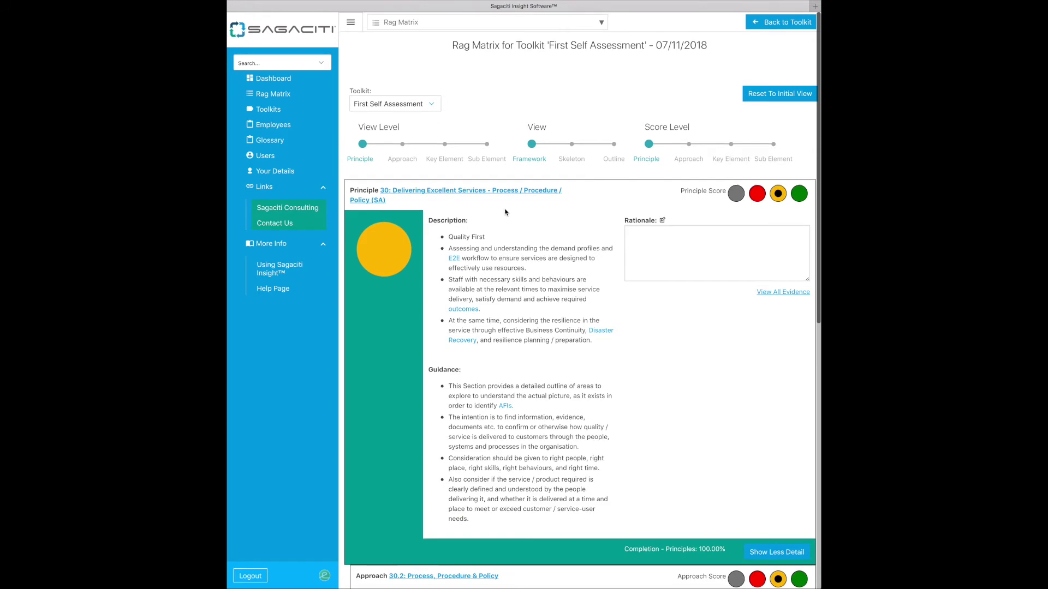
Set the view level to Sub Element and look through the expanded approach, key elements and sub-elements with their scores.
click(490, 160)
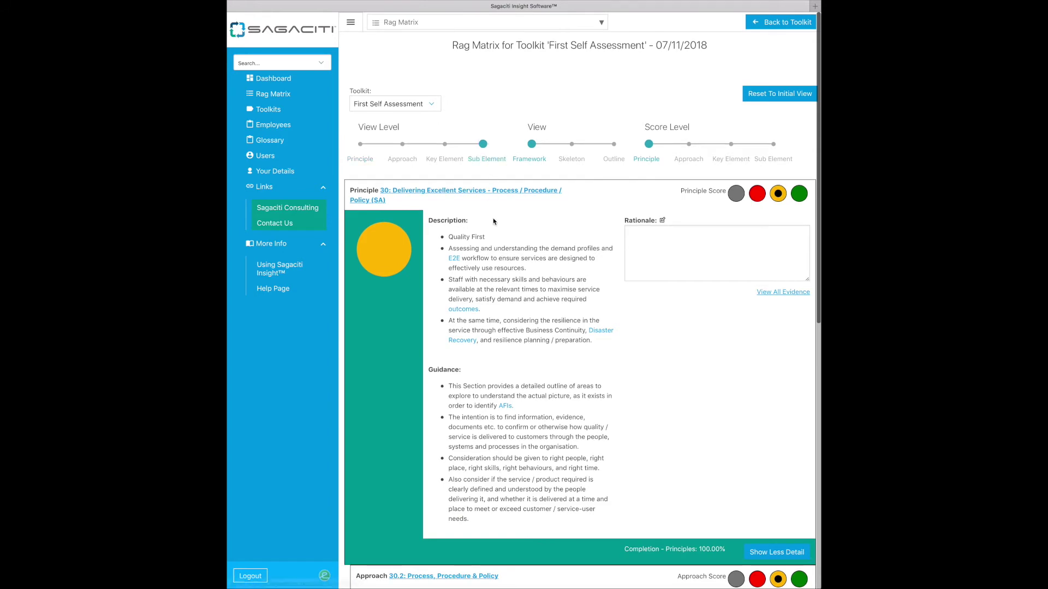
scroll(539, 327, down, 5)
scroll(540, 326, down, 12)
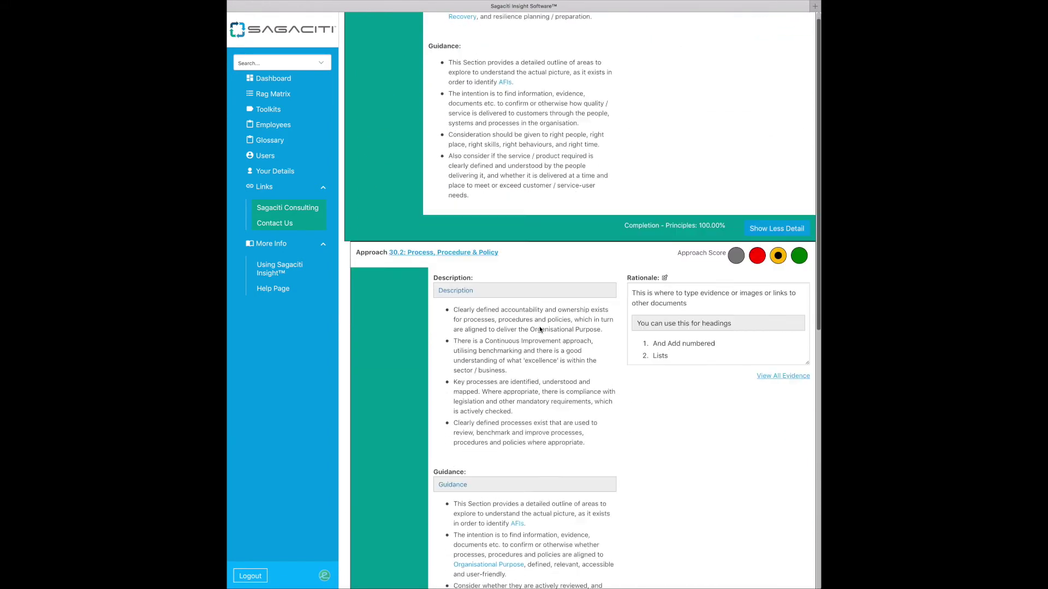
scroll(539, 326, down, 5)
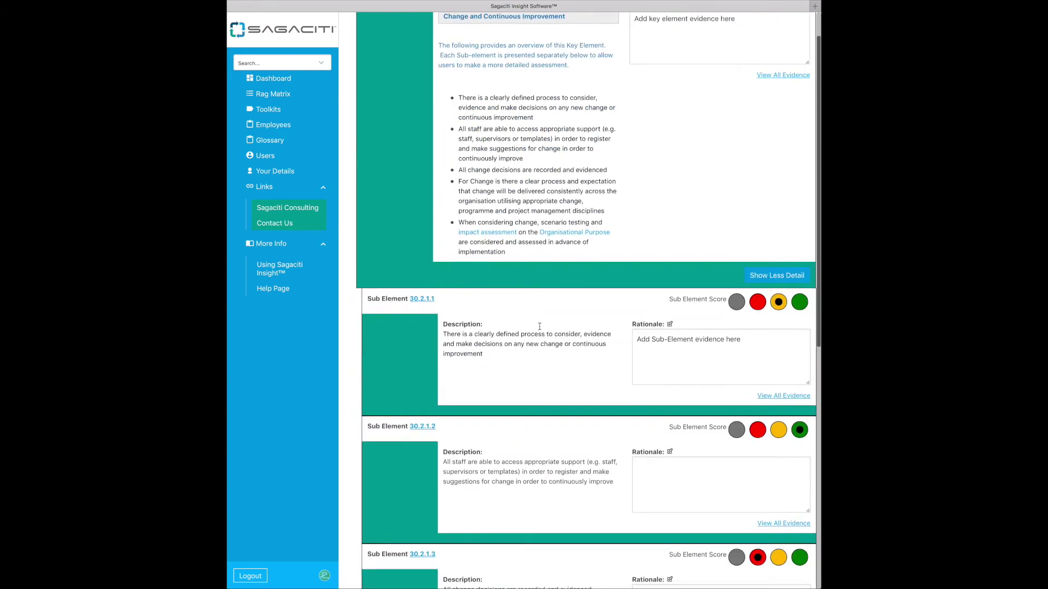
scroll(539, 329, down, 10)
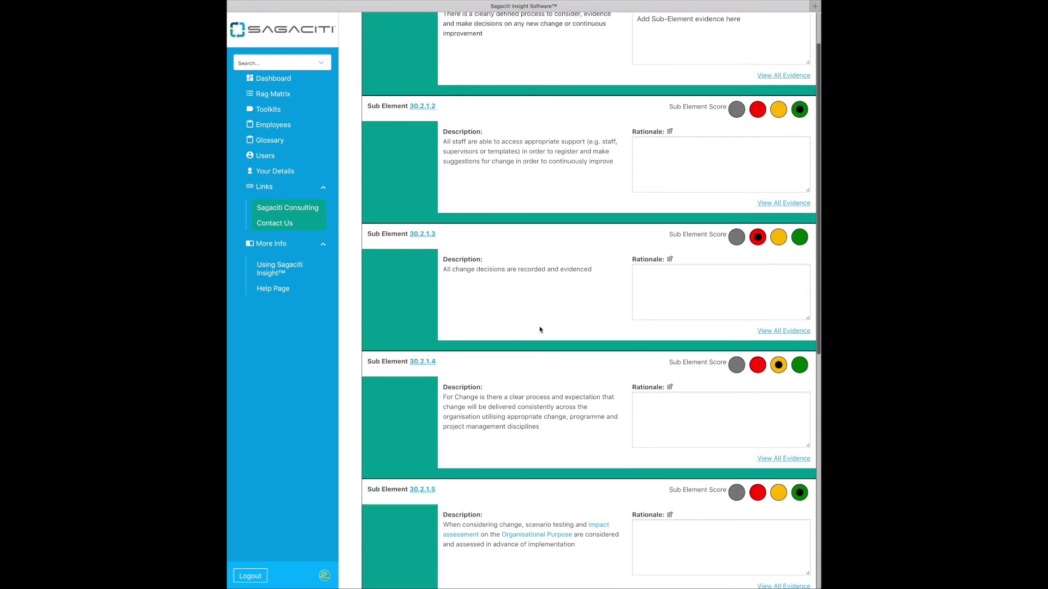
scroll(539, 329, down, 10)
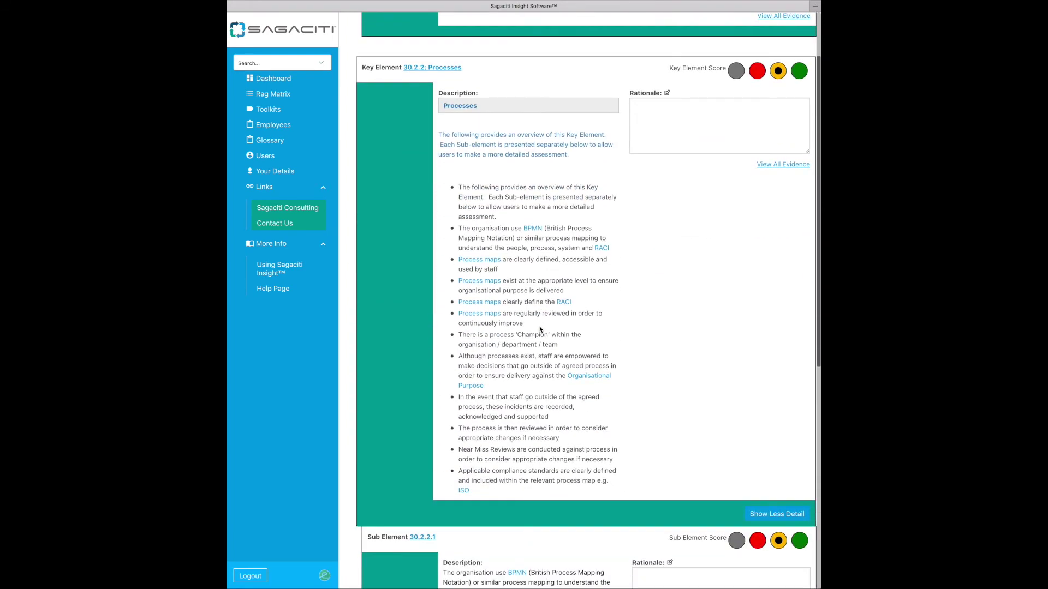
scroll(539, 329, down, 10)
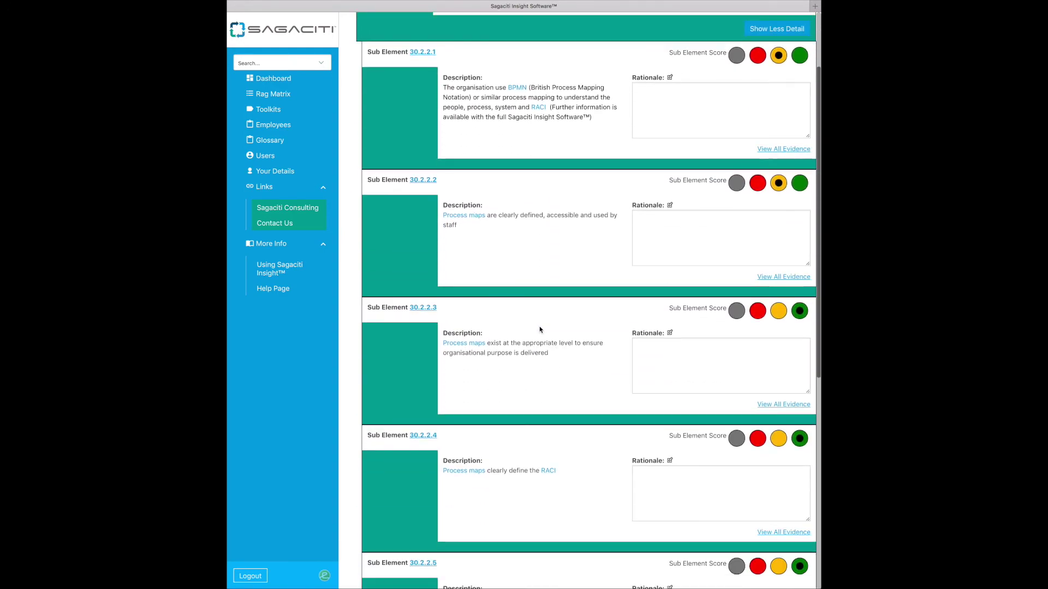
scroll(539, 326, up, 20)
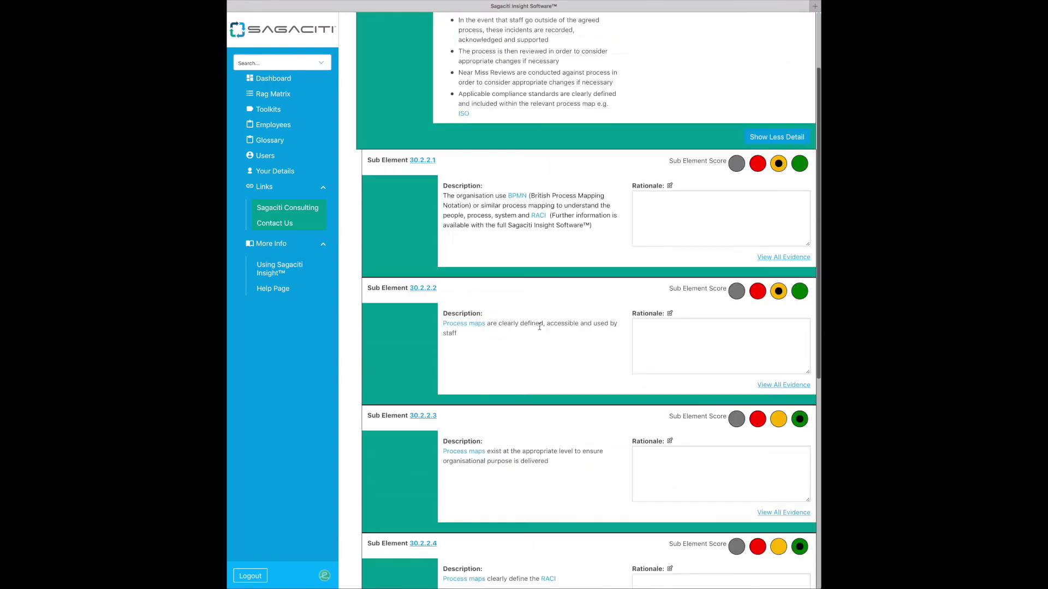
scroll(539, 326, up, 10)
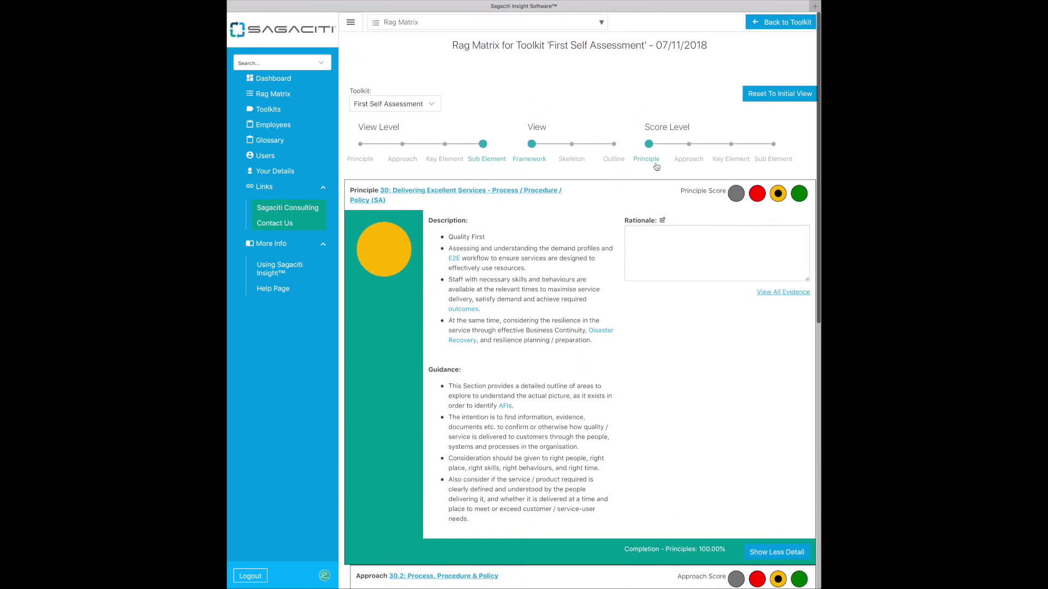
Set the score level to Sub Element and examine the charts for the approach, key element 30.2.1 and its sub-elements.
click(778, 162)
scroll(420, 371, down, 7)
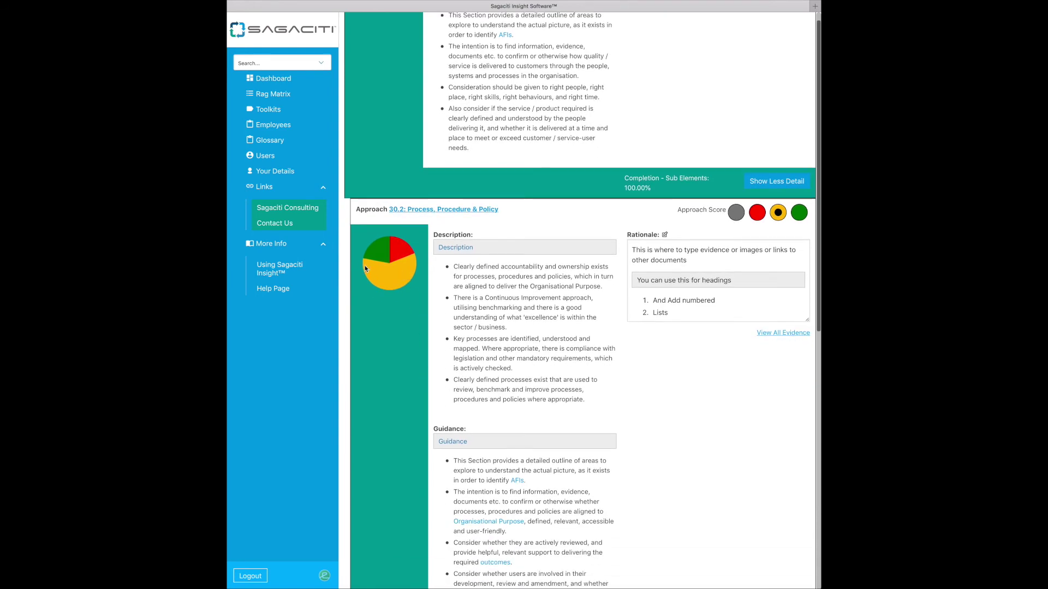
scroll(420, 271, down, 14)
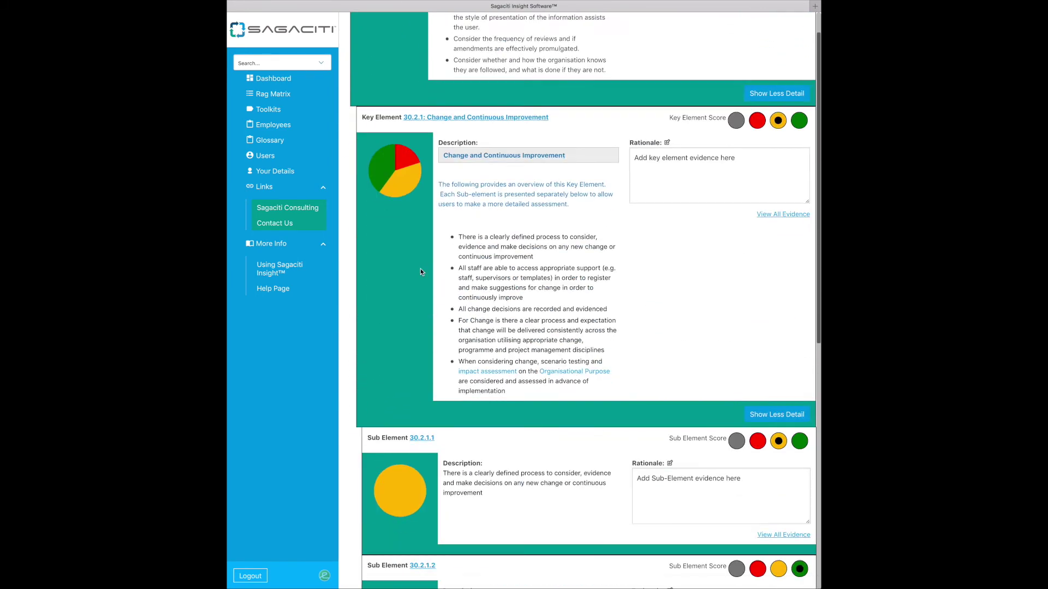
scroll(446, 234, down, 4)
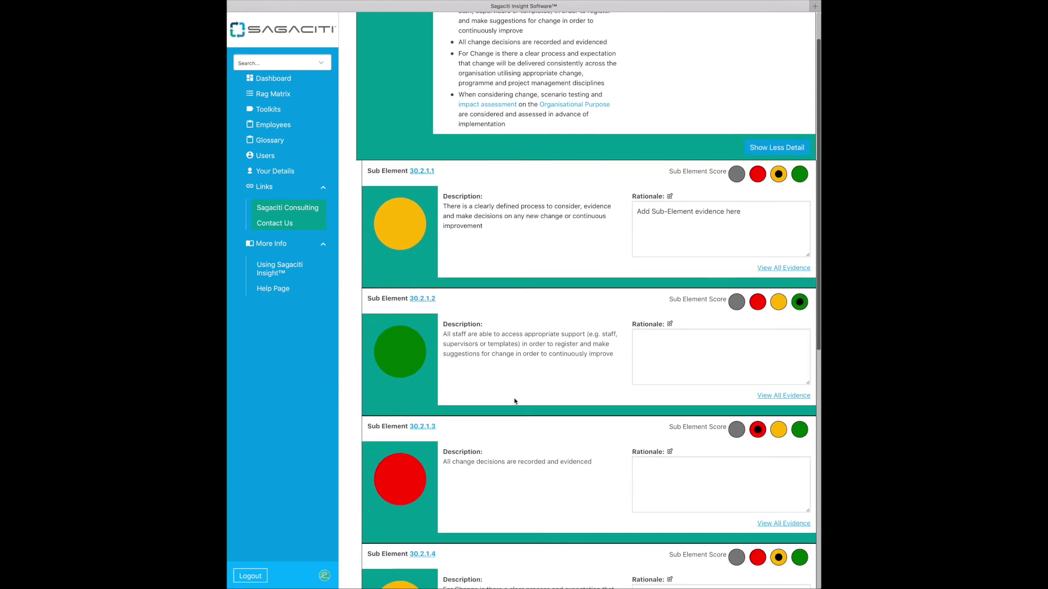
scroll(514, 401, up, 15)
scroll(514, 402, up, 4)
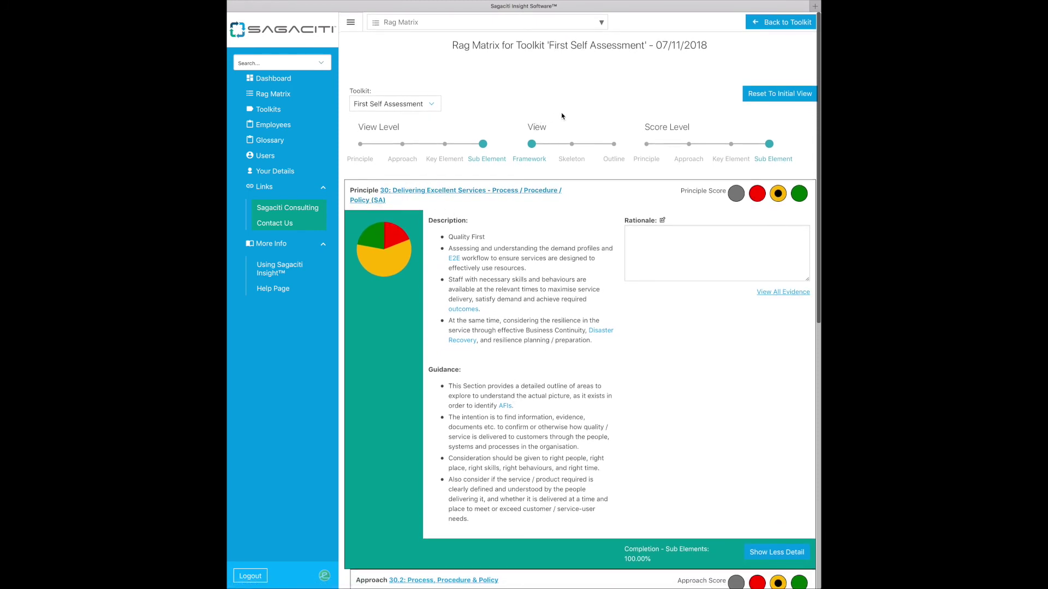
Reset the Rag Matrix to its initial view.
click(770, 94)
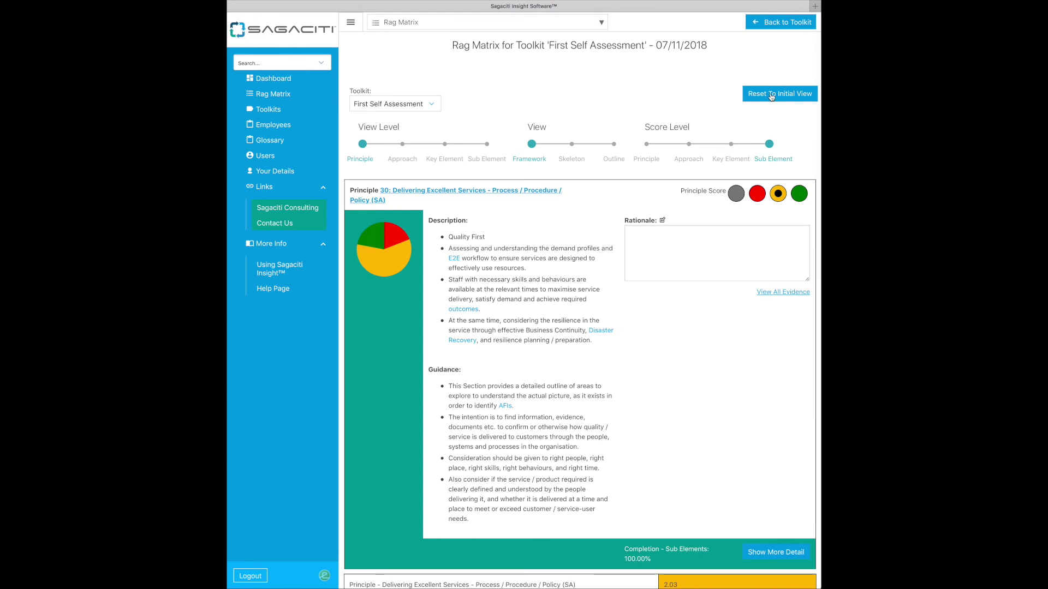
click(771, 95)
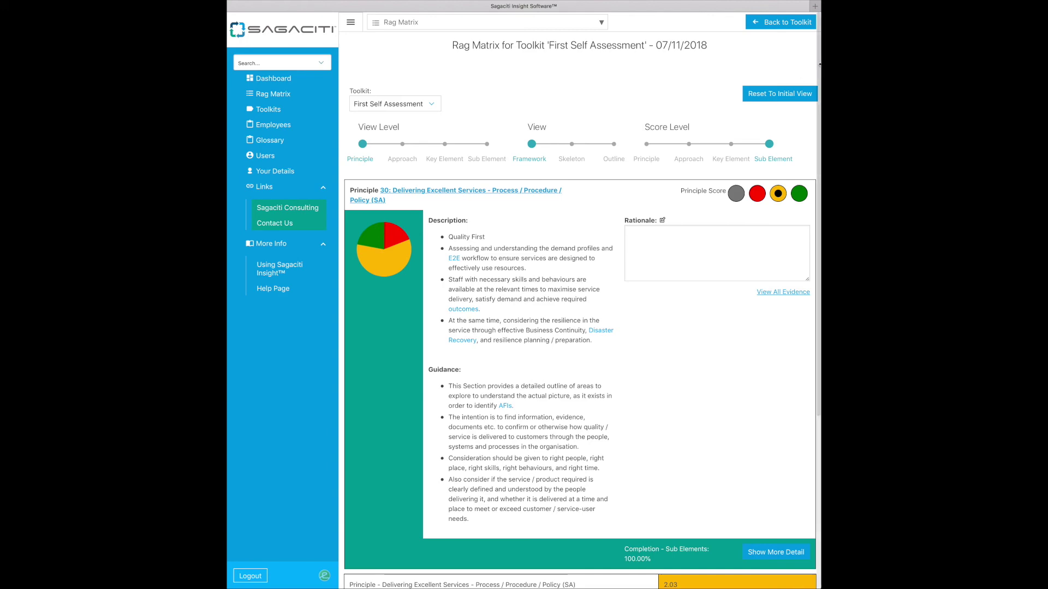